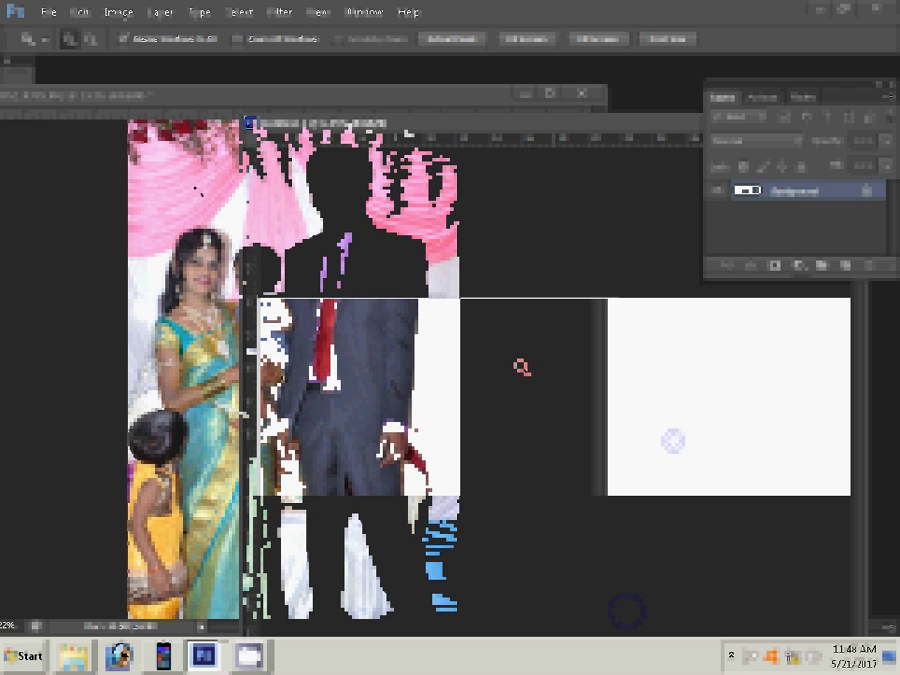
- Drag the couple's photo to the album page's left end, then close its window unsaved
{"action": "left_click_drag", "start_coordinate": [692, 366], "coordinate": [373, 361]}
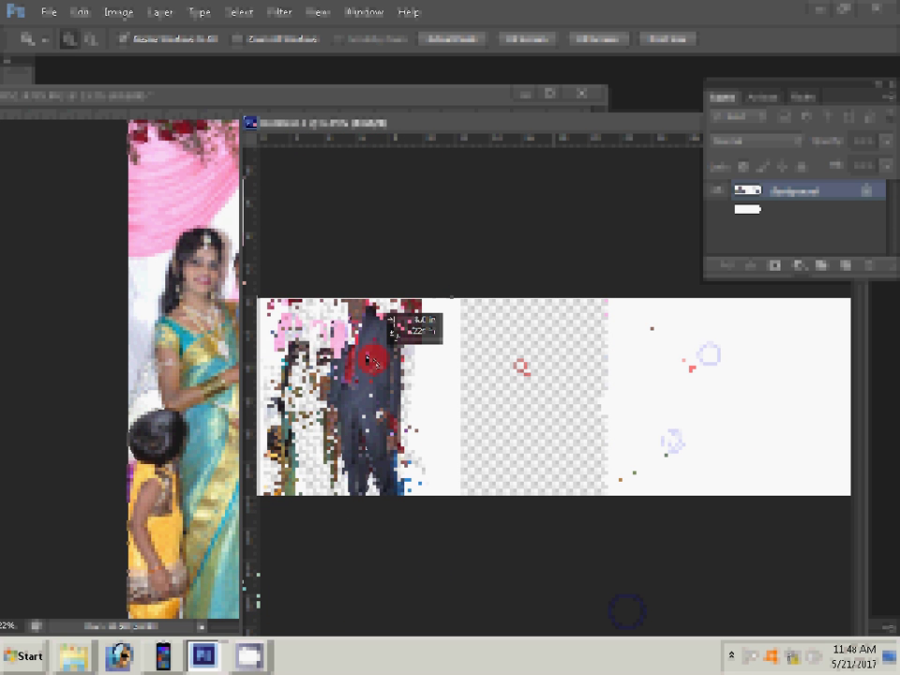
{"action": "left_click_drag", "start_coordinate": [372, 361], "coordinate": [374, 360]}
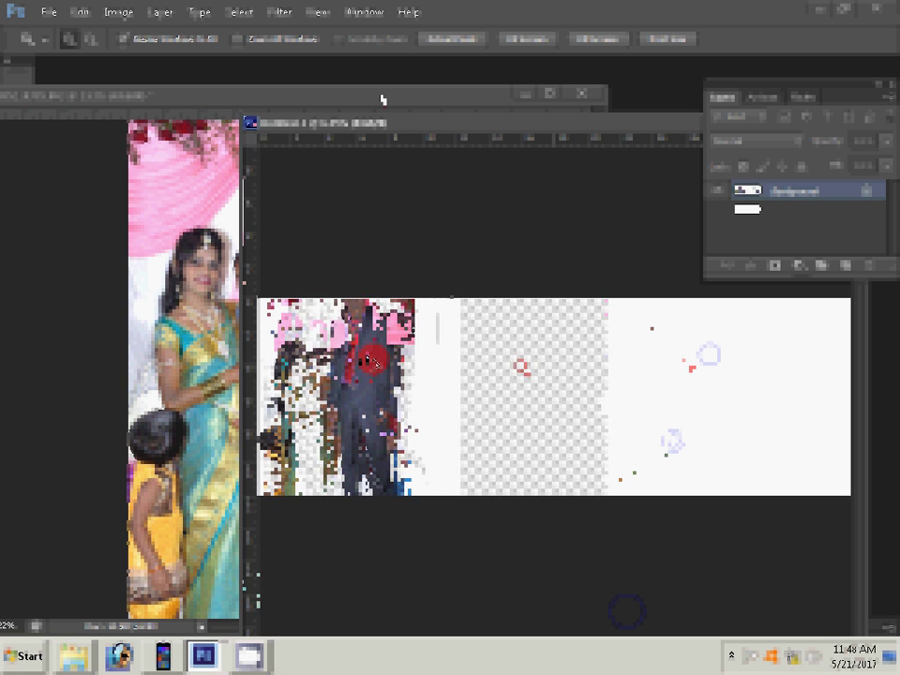
{"action": "left_click", "coordinate": [581, 94]}
{"action": "left_click", "coordinate": [489, 251]}
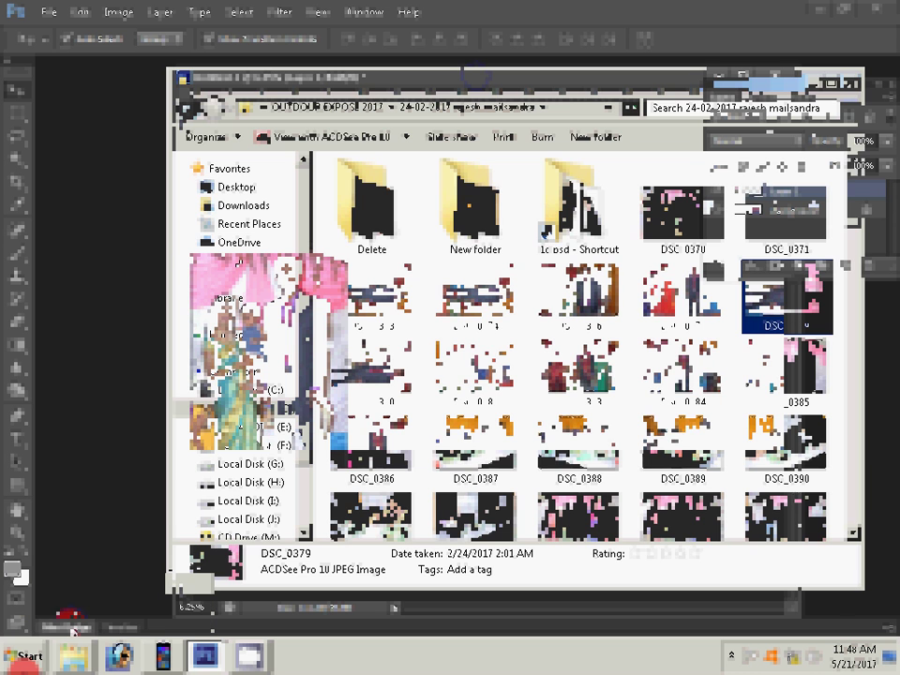
- Delete DSC_0379 from the wedding photos folder and open DSC_0376 in Photoshop
{"action": "left_click", "coordinate": [73, 628]}
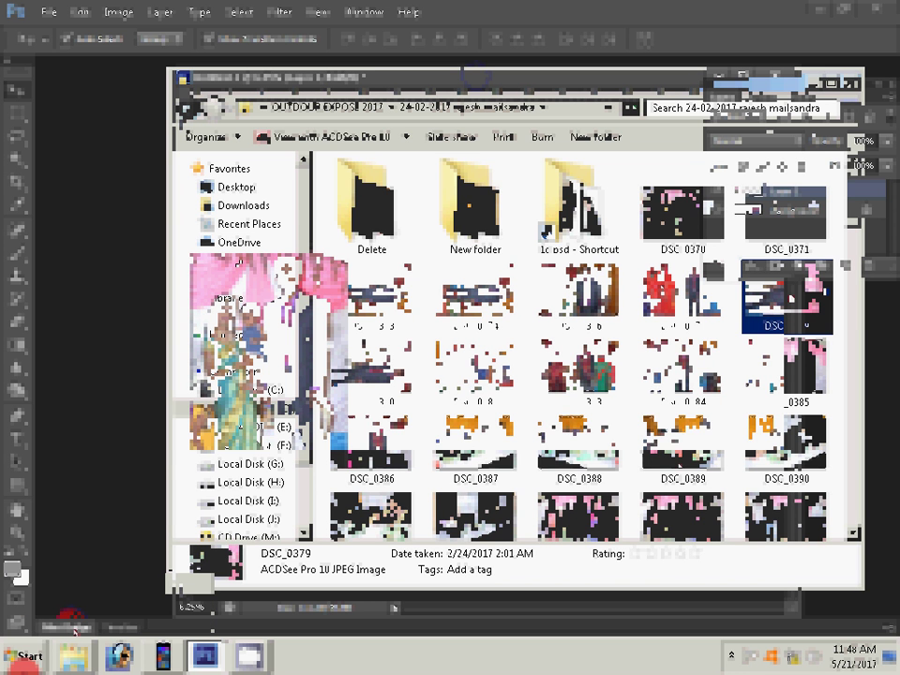
{"action": "key", "text": "Delete"}
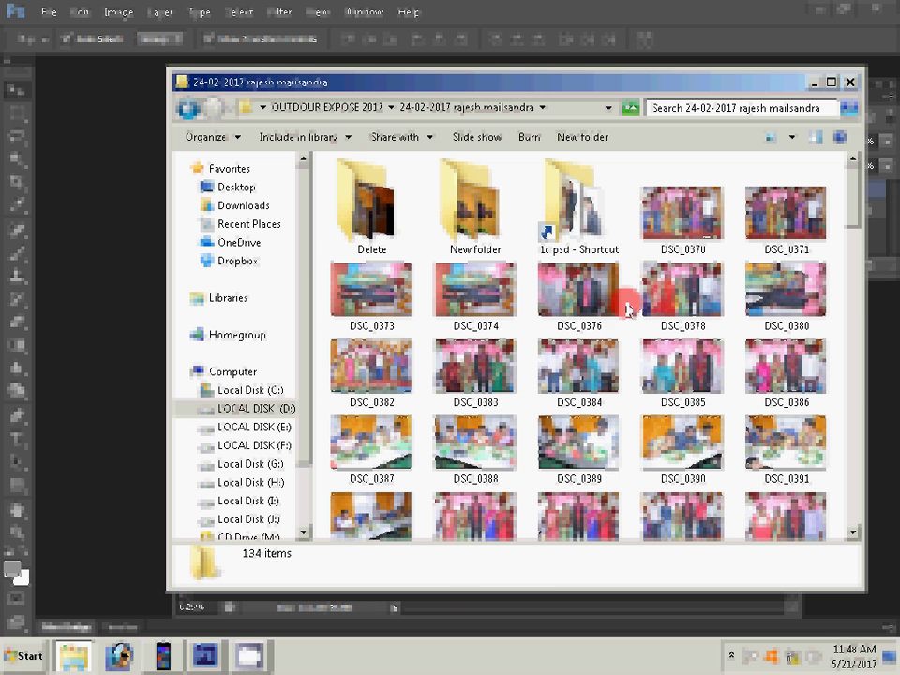
{"action": "left_click", "coordinate": [625, 309]}
{"action": "double_click", "coordinate": [626, 310]}
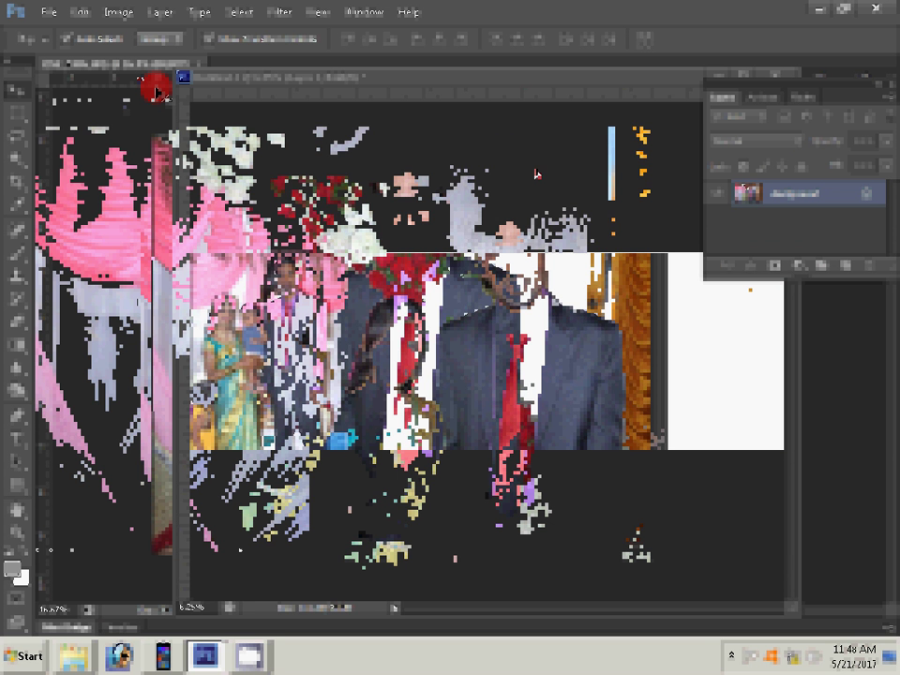
- Resize DSC_0376 to a document width of 30 in Image Size
{"action": "key", "text": "ctrl+alt+i"}
{"action": "key", "text": "Tab"}
{"action": "key", "text": "Tab"}
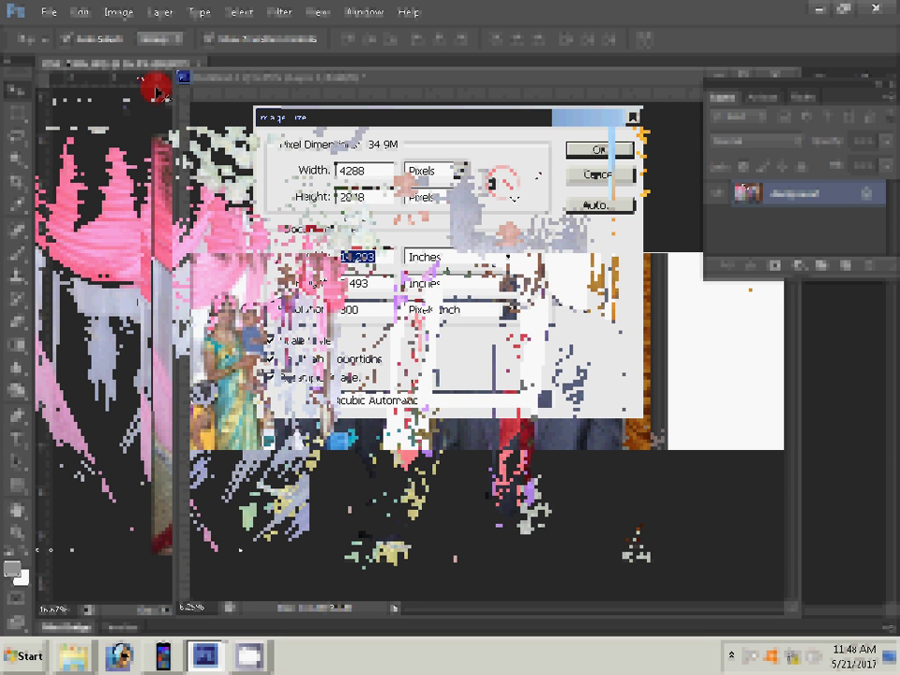
{"action": "type", "text": "30"}
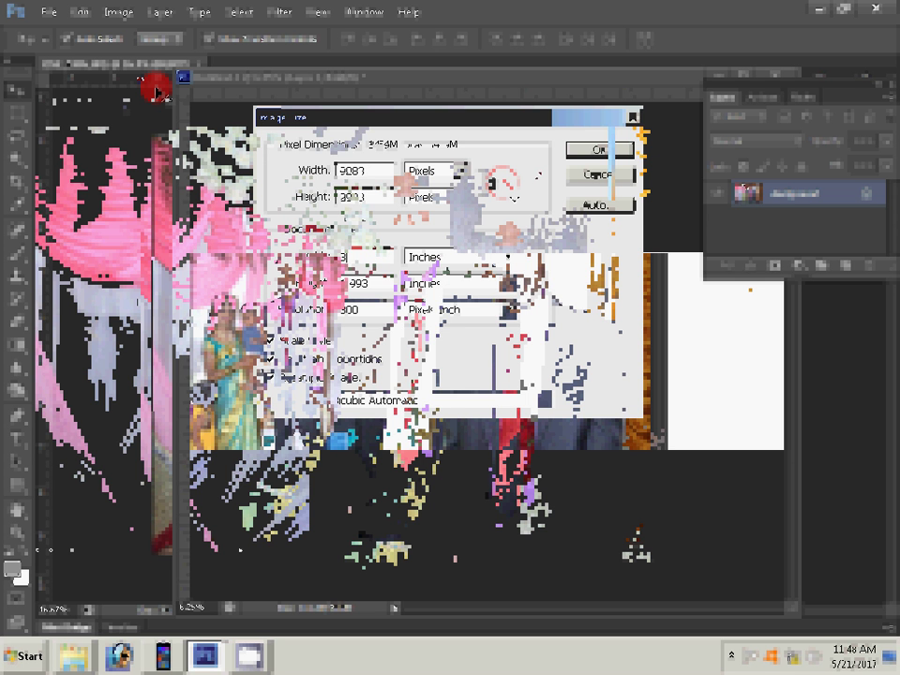
{"action": "key", "text": "Return"}
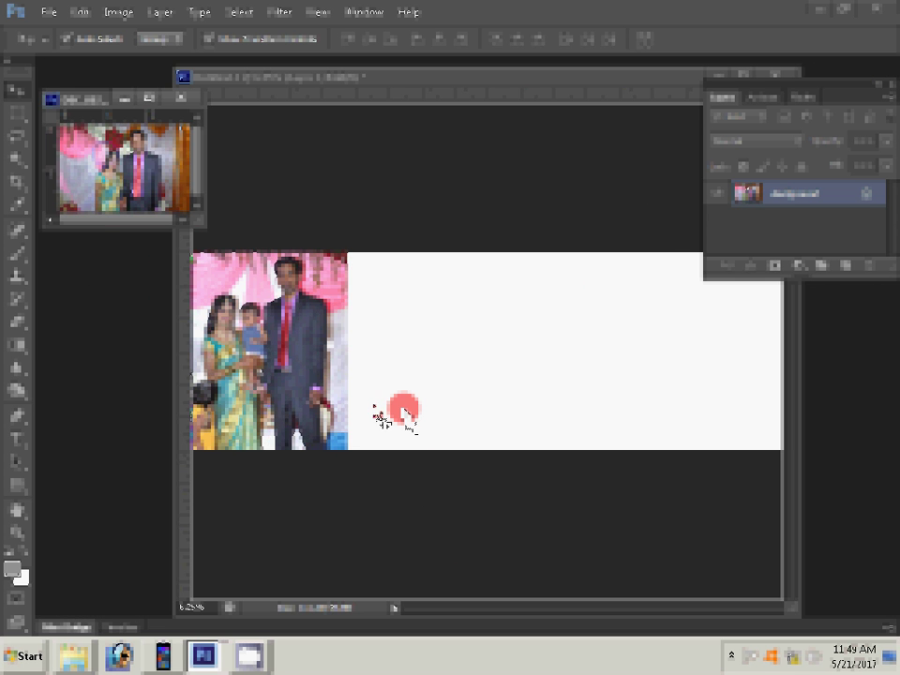
- Drag the resized photo onto the album, tilt it about 16 degrees, and close it unsaved
{"action": "left_click_drag", "start_coordinate": [403, 413], "coordinate": [403, 414]}
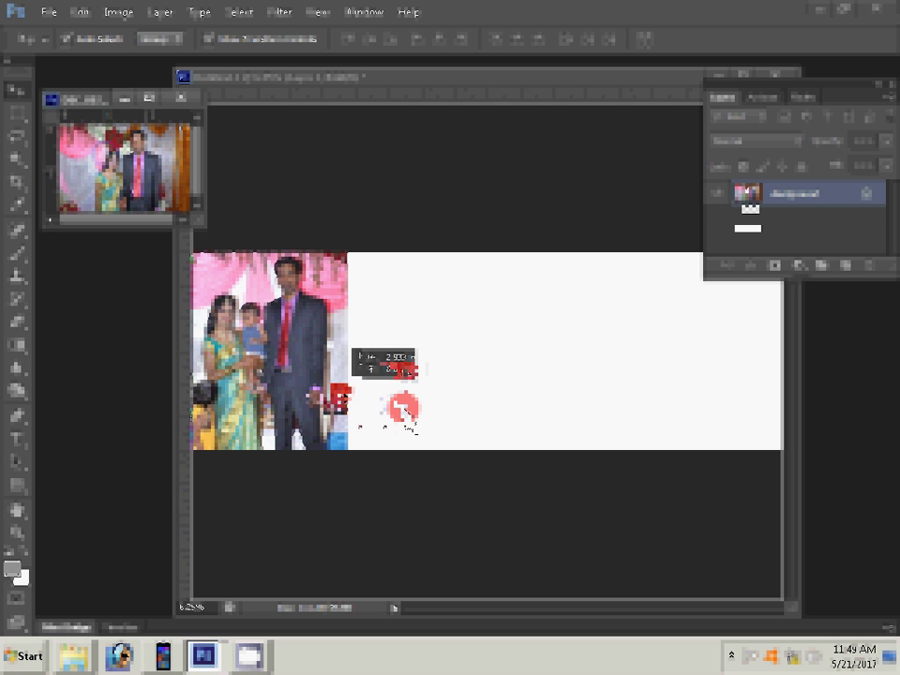
{"action": "left_click_drag", "start_coordinate": [362, 371], "coordinate": [368, 335]}
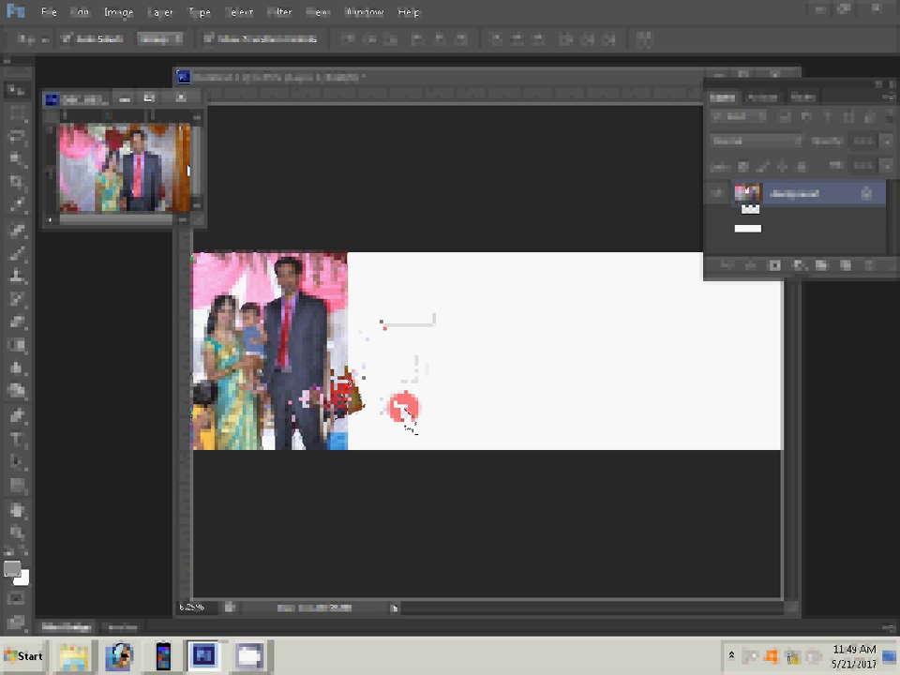
{"action": "key", "text": "ctrl+w"}
{"action": "left_click", "coordinate": [451, 255]}
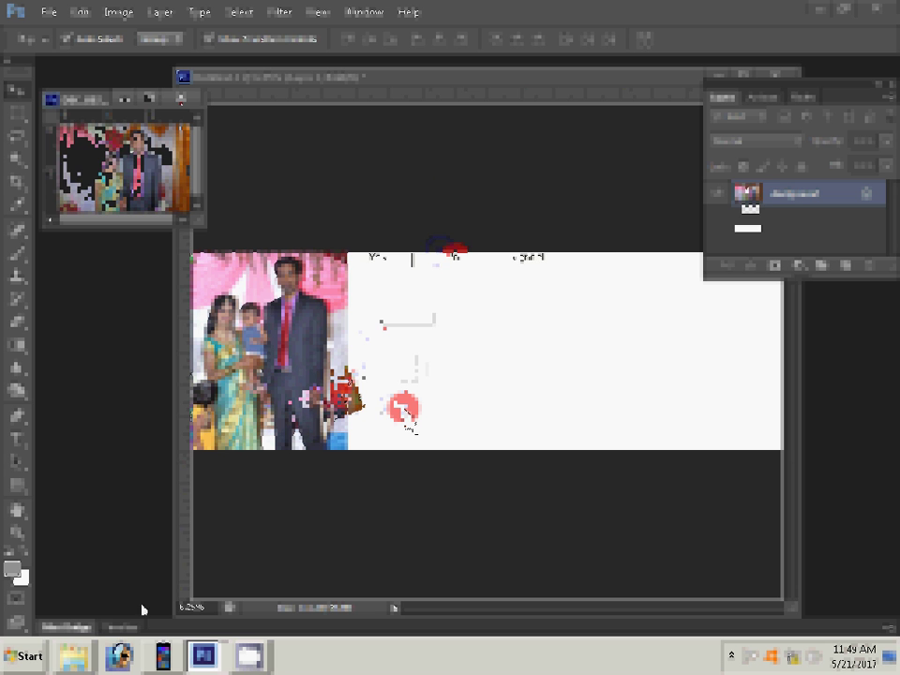
{"action": "left_click", "coordinate": [89, 621]}
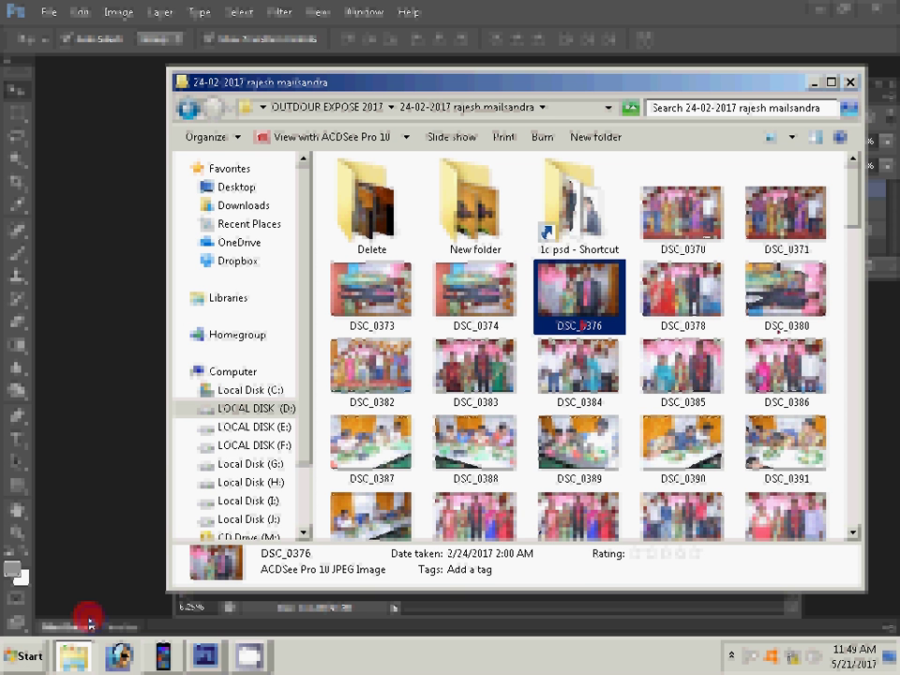
- Move DSC_0376 and DSC_0380 into the Delete folder and open DSC_0370 and DSC_0371 in Photoshop
{"action": "left_click", "coordinate": [785, 309], "text": "ctrl"}
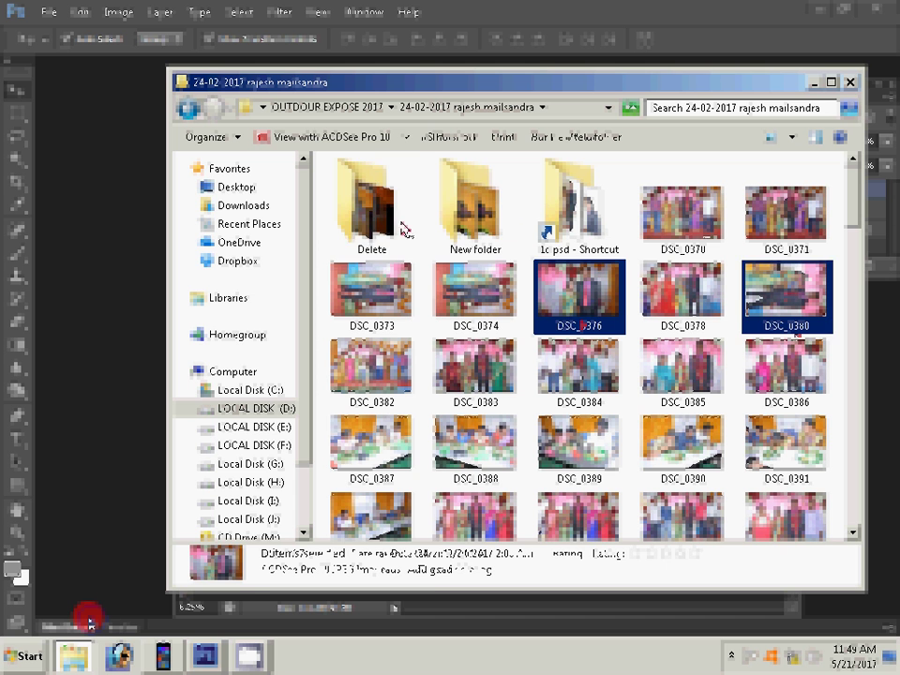
{"action": "left_click_drag", "start_coordinate": [581, 325], "coordinate": [373, 220]}
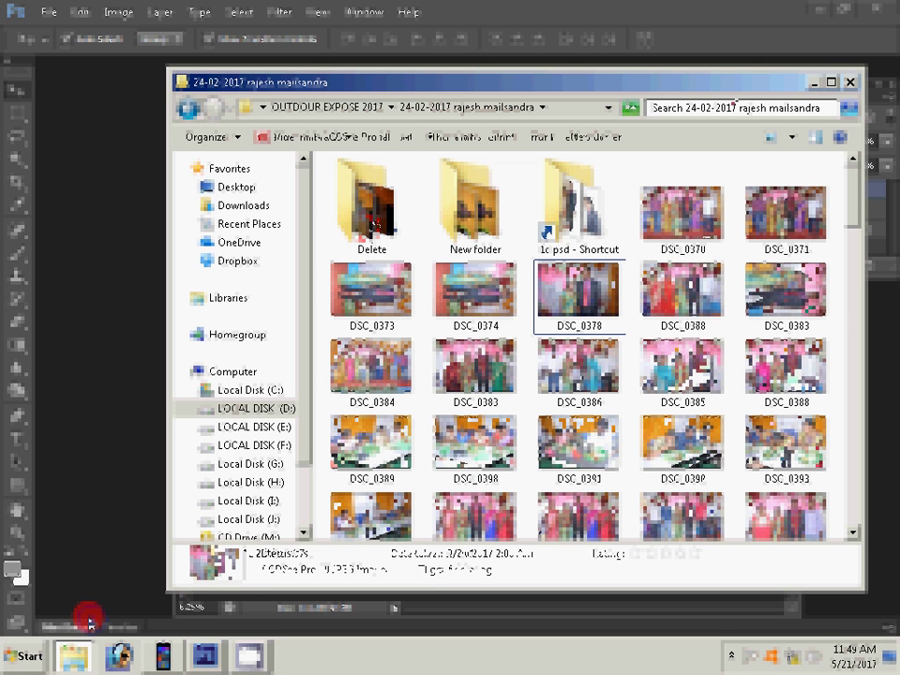
{"action": "left_click", "coordinate": [682, 211]}
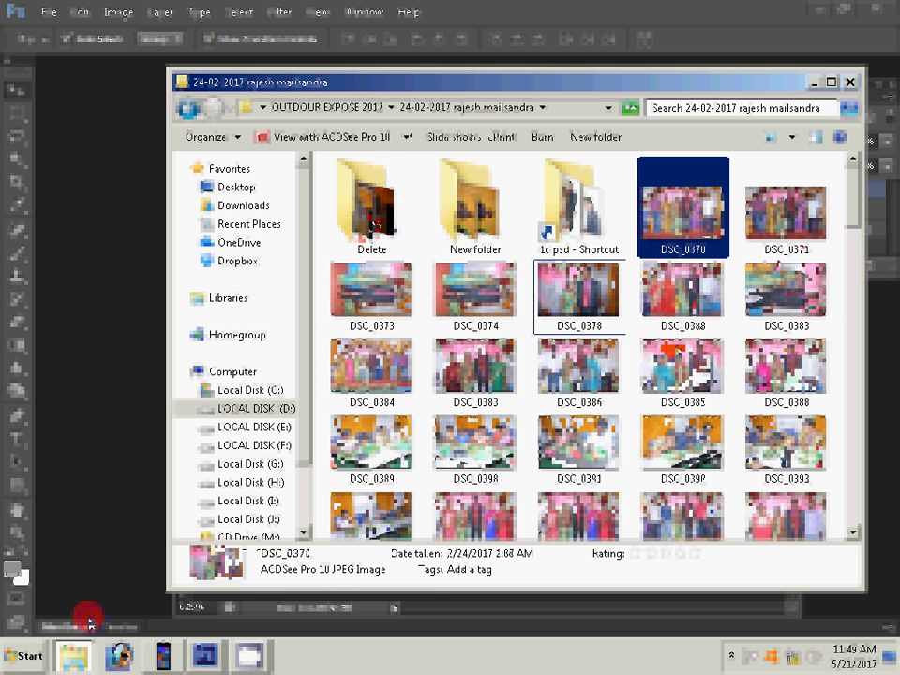
{"action": "left_click", "coordinate": [785, 216], "text": "ctrl"}
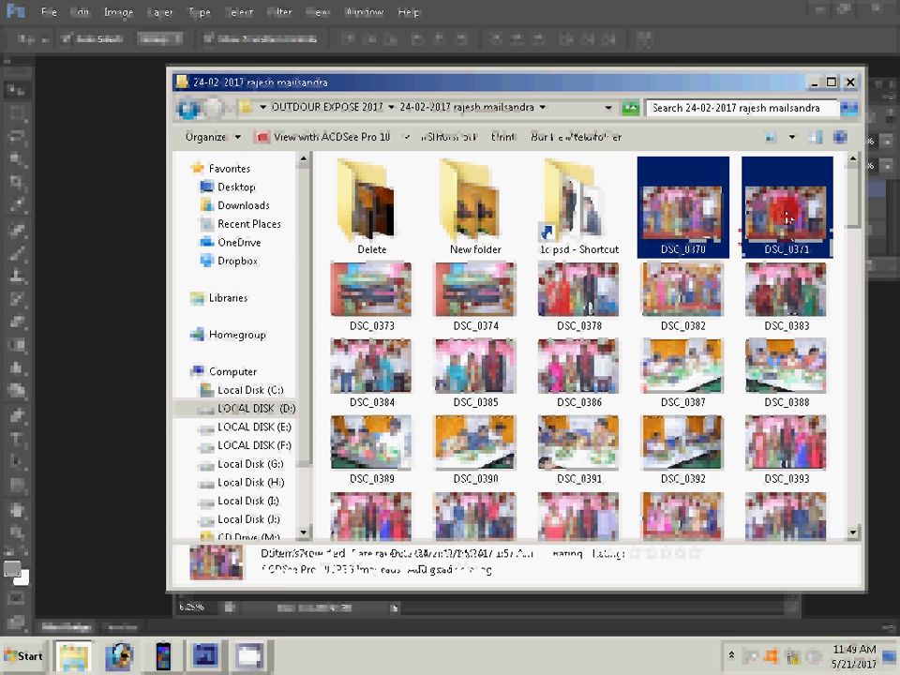
{"action": "left_click_drag", "start_coordinate": [785, 216], "coordinate": [94, 201]}
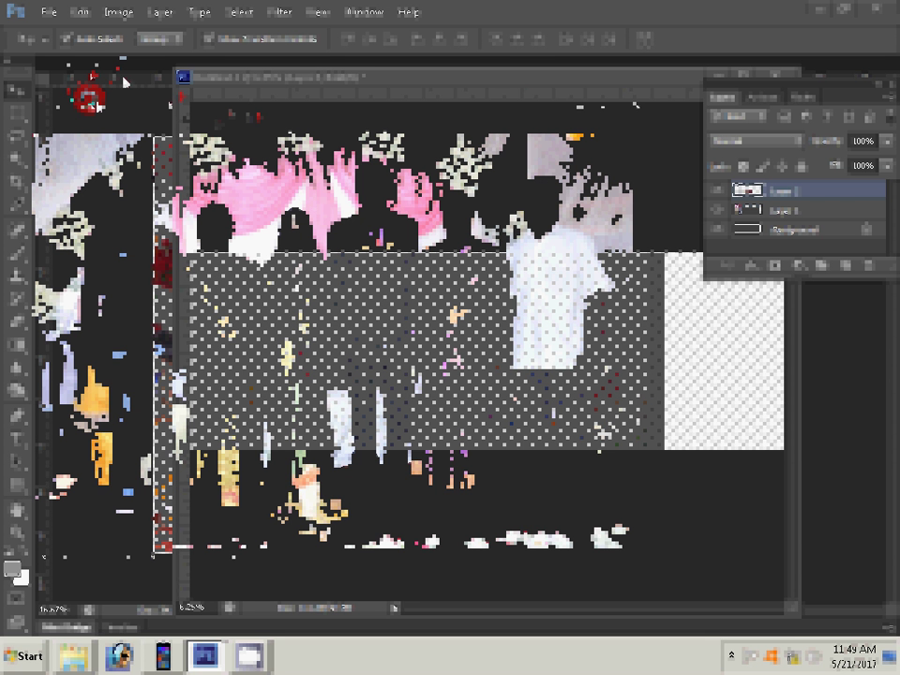
- Bring the group photo's window forward and set its image width to 8 inches
{"action": "left_click_drag", "start_coordinate": [91, 98], "coordinate": [125, 101]}
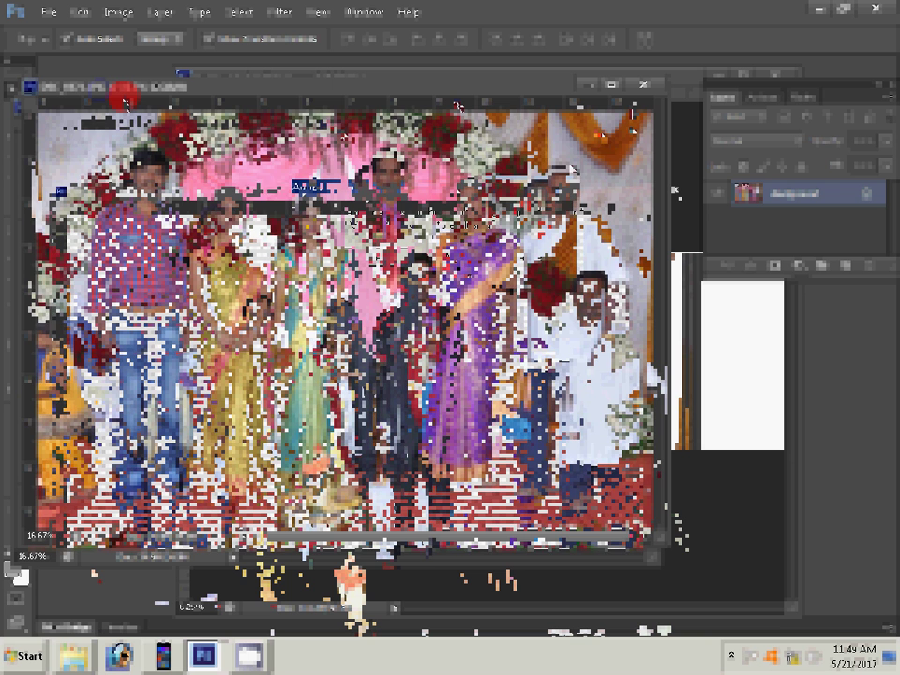
{"action": "key", "text": "ctrl+alt+i"}
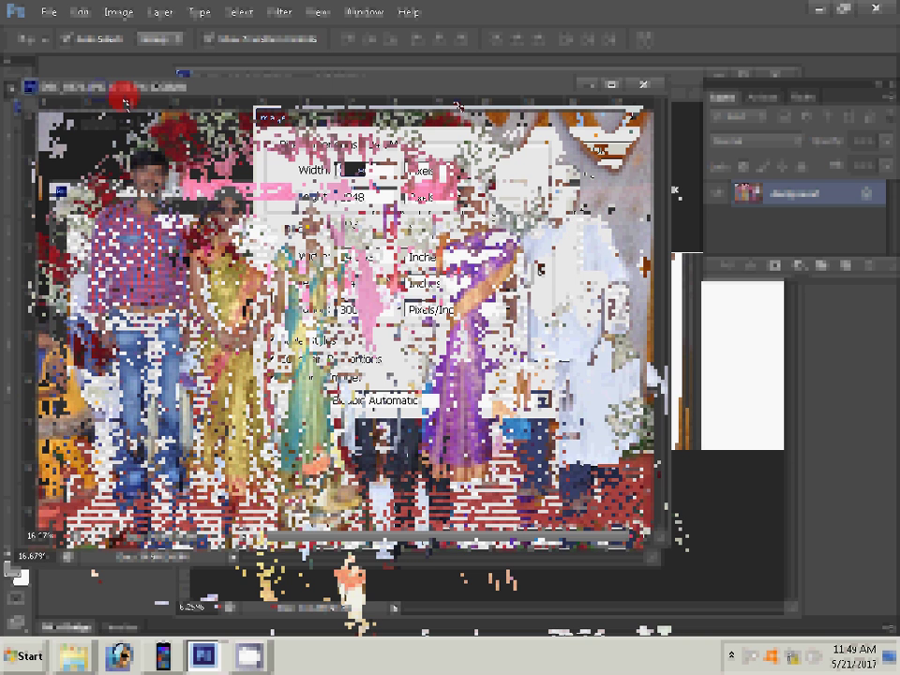
{"action": "type", "text": "8"}
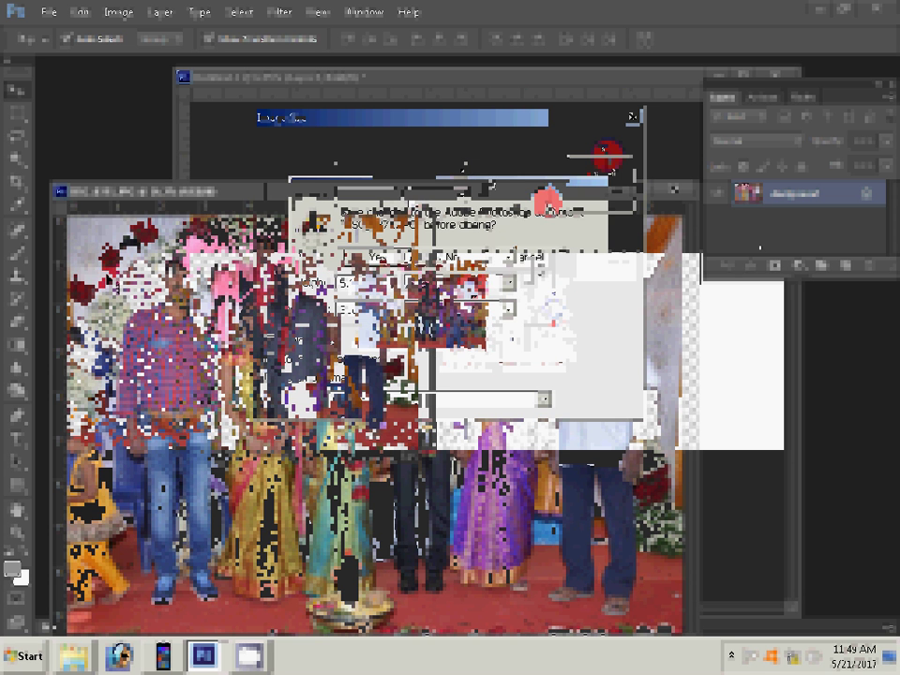
- Reopen the wedding folder, open DSC_0378 and DSC_0382–DSC_0385, and return to Photoshop
{"action": "right_click", "coordinate": [70, 659]}
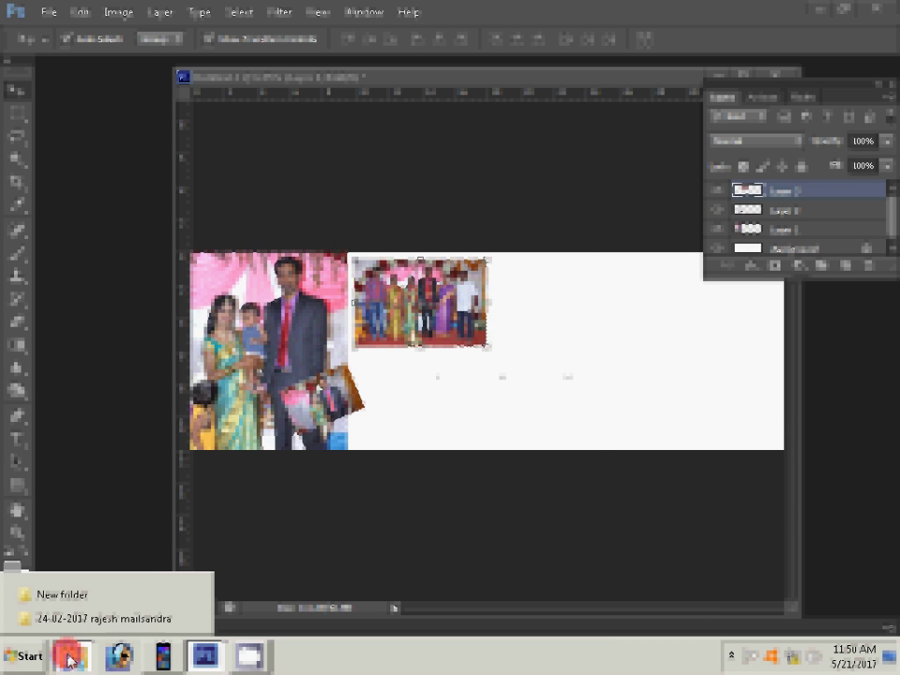
{"action": "left_click", "coordinate": [71, 659]}
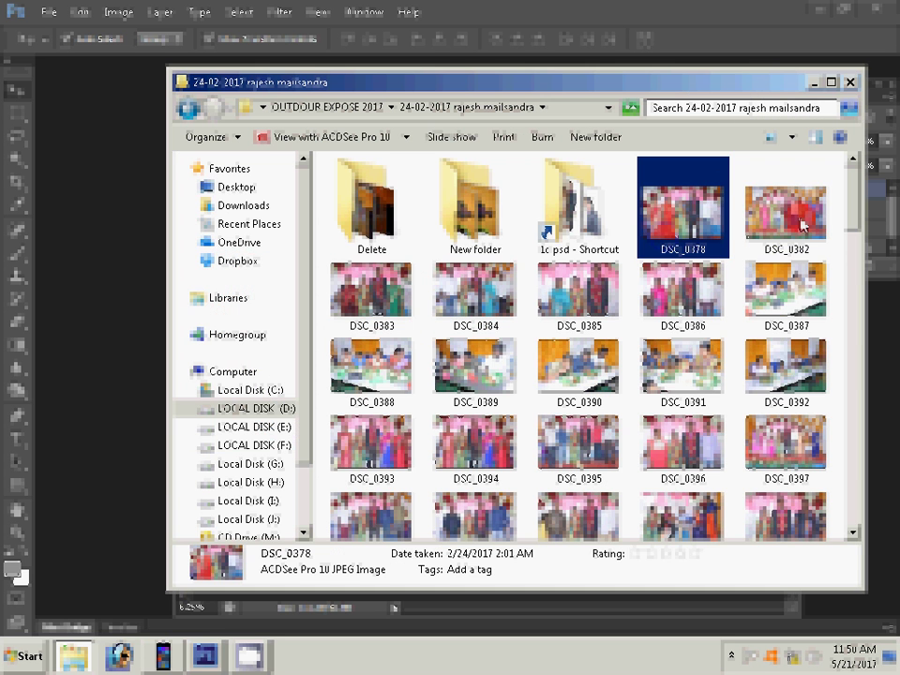
{"action": "key", "text": "shift+Right"}
{"action": "key", "text": "shift+Right"}
{"action": "key", "text": "shift+Right"}
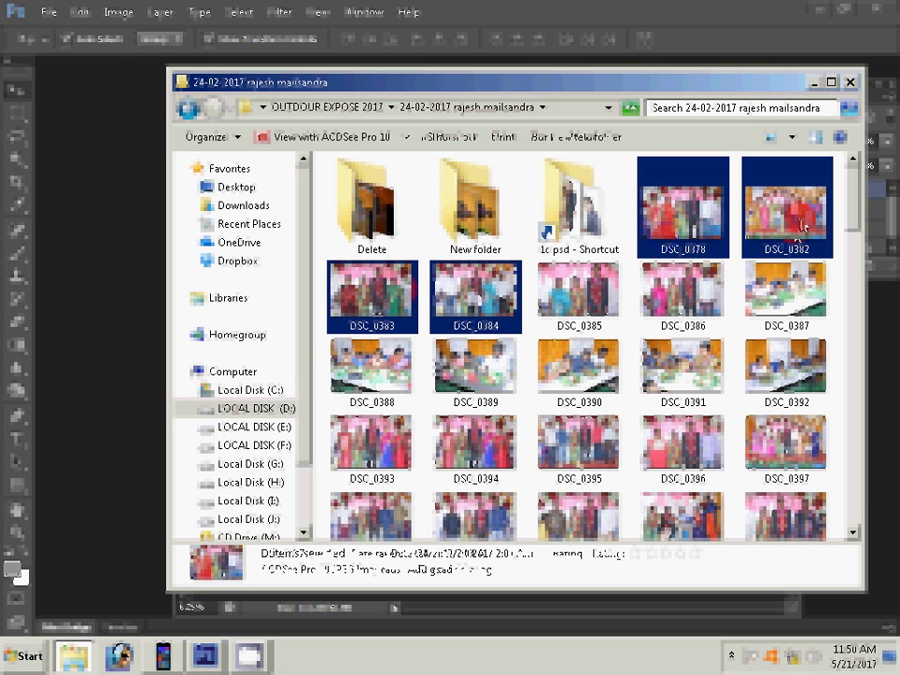
{"action": "key", "text": "shift+Right"}
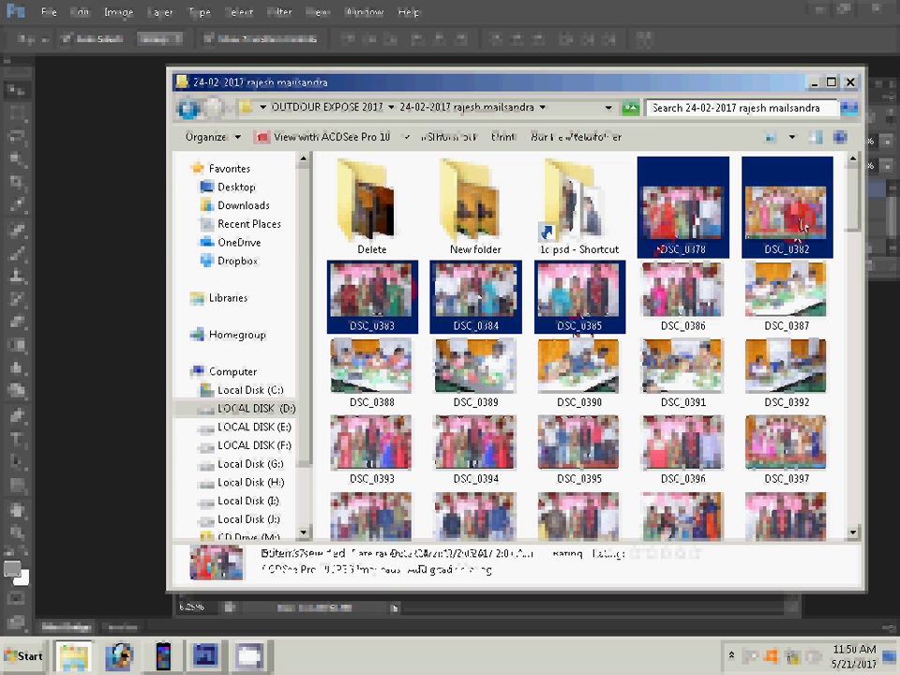
{"action": "left_click", "coordinate": [108, 200]}
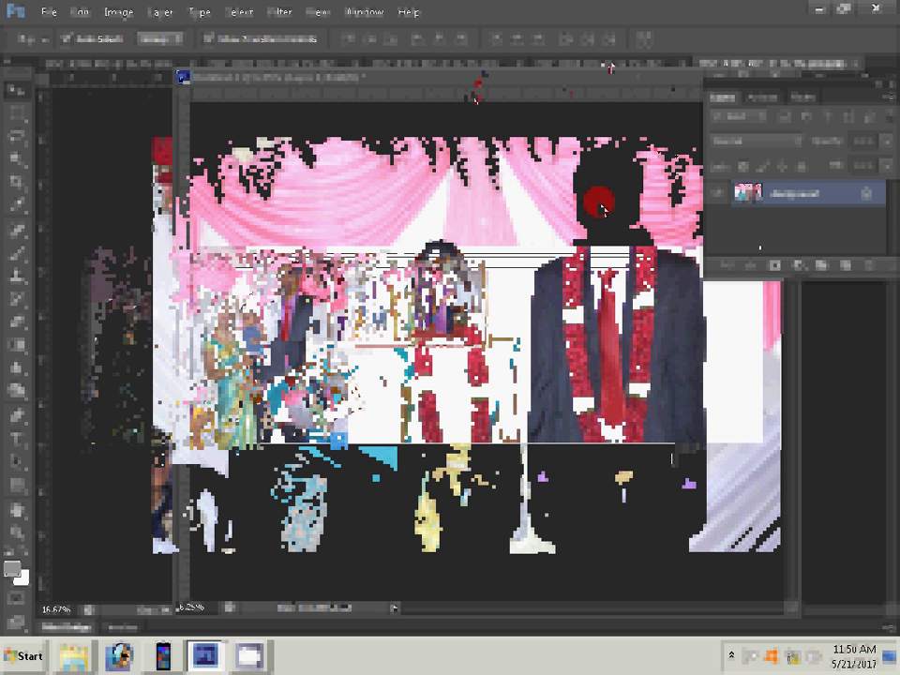
- Resize the first photo to 7.11 wide and close it, saving changes
{"action": "key", "text": "ctrl+alt+i"}
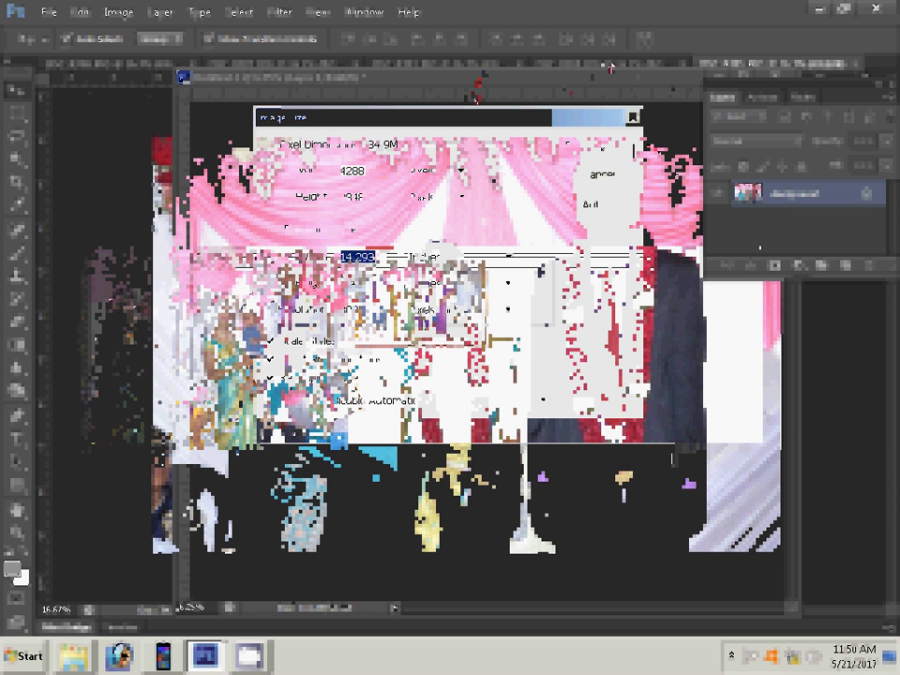
{"action": "type", "text": "7.11"}
{"action": "key", "text": "Return"}
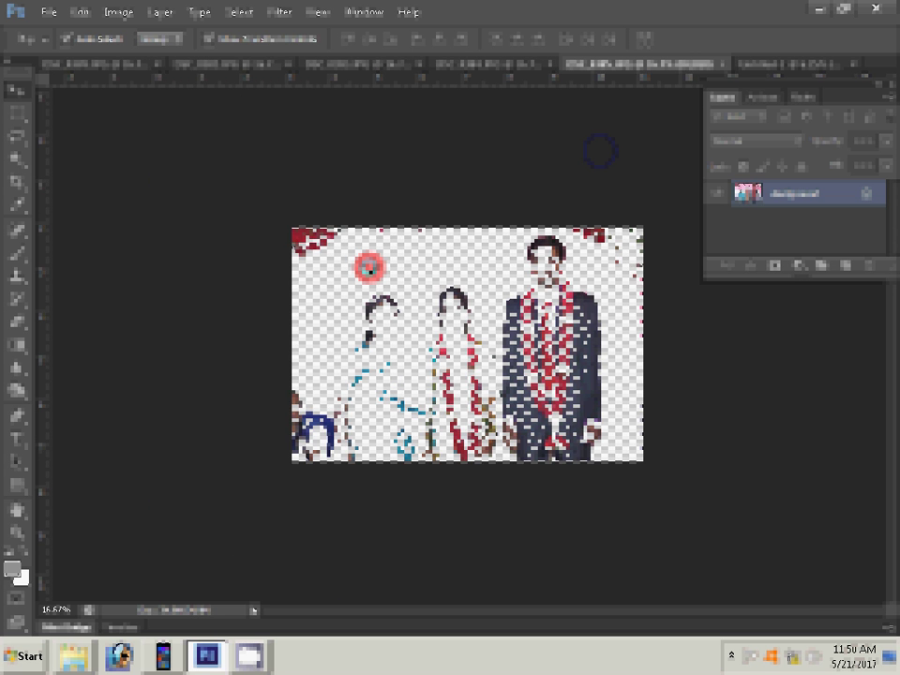
{"action": "left_click", "coordinate": [719, 64]}
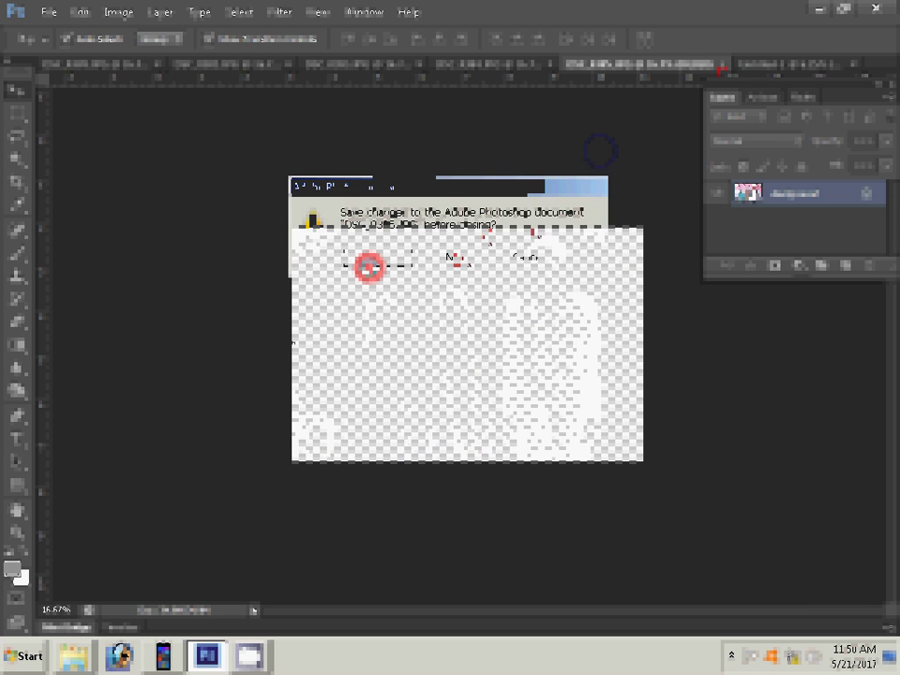
{"action": "left_click", "coordinate": [369, 267]}
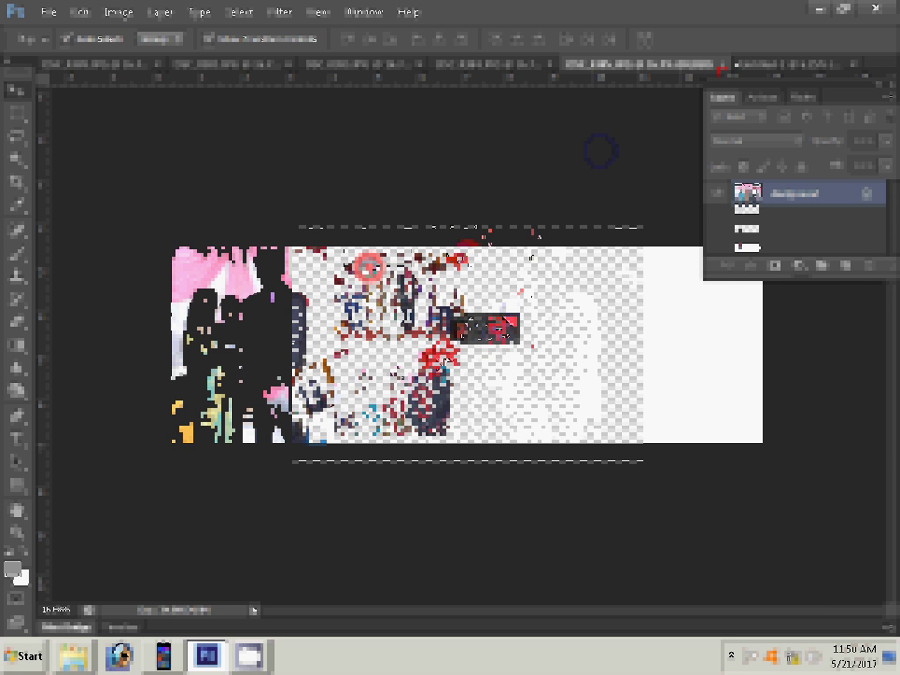
- Resize the next photo to 2133 px wide and drag it into the Untitled-1 collage
{"action": "left_click", "coordinate": [580, 66]}
{"action": "key", "text": "ctrl+alt+i"}
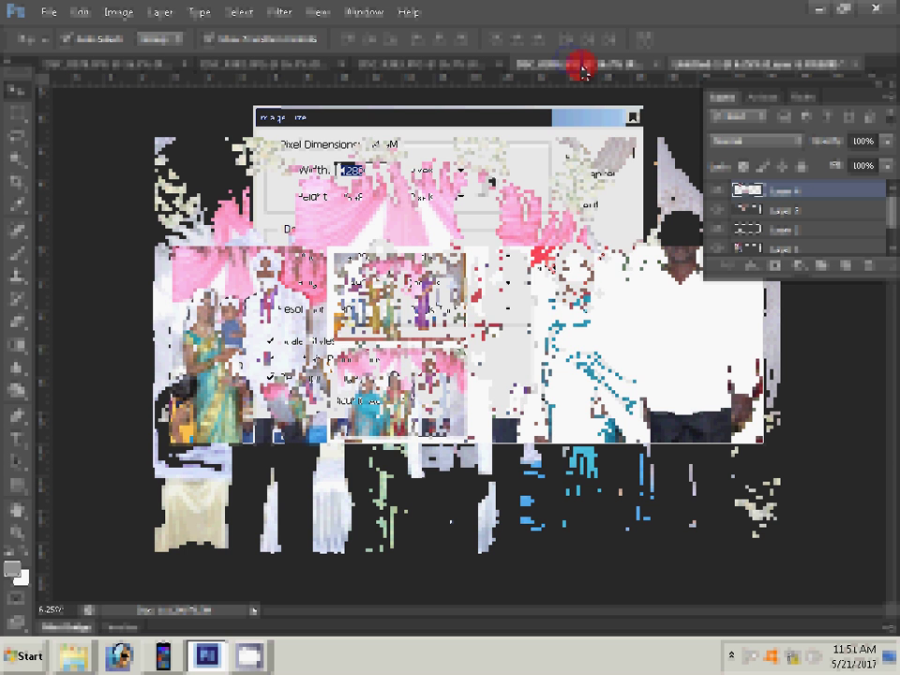
{"action": "type", "text": "2133"}
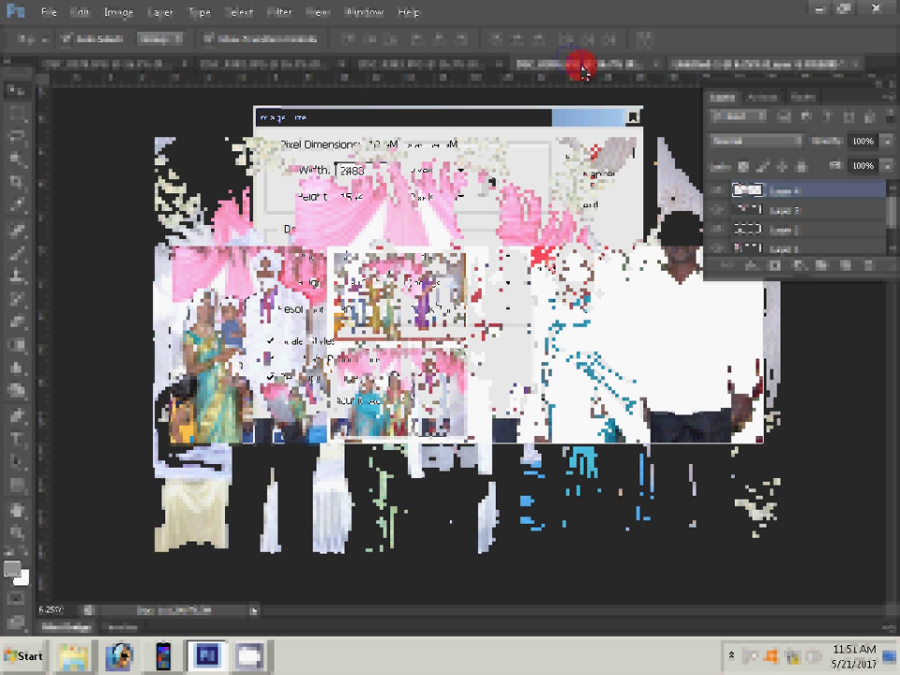
{"action": "key", "text": "Return"}
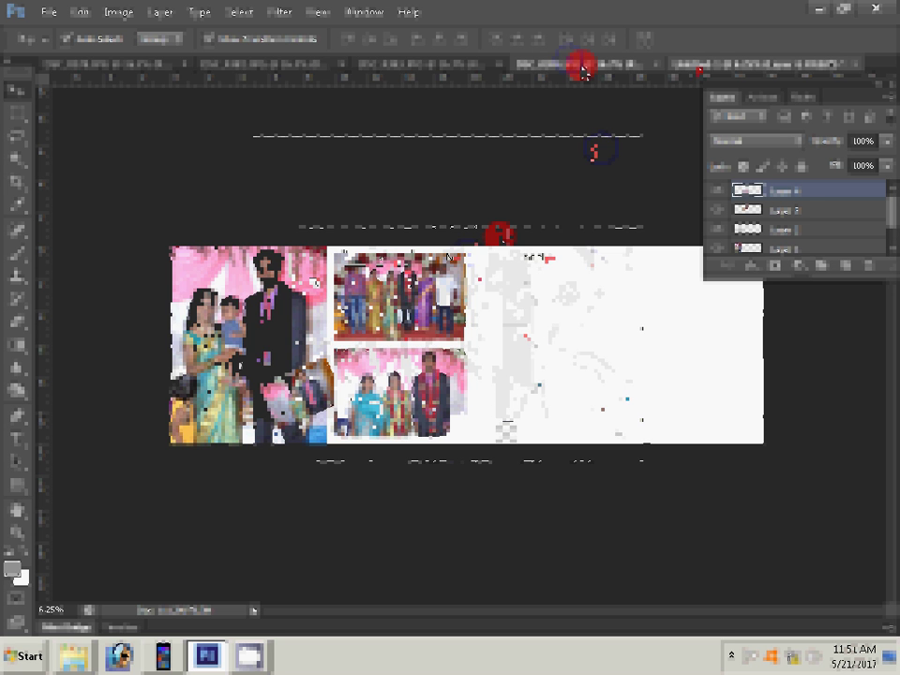
{"action": "left_click_drag", "start_coordinate": [581, 67], "coordinate": [419, 321]}
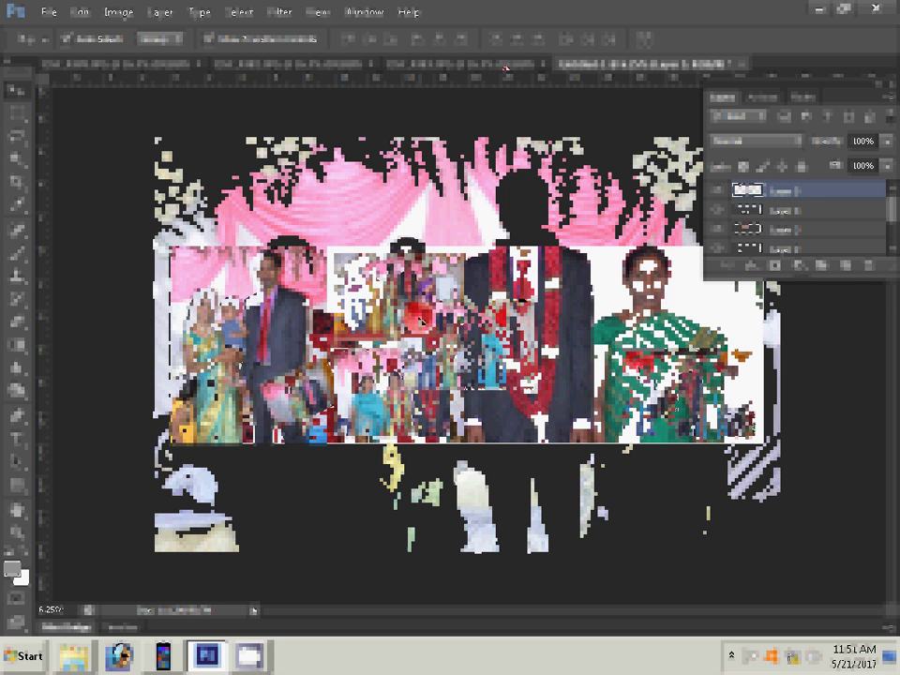
- Resize another photo and place the group photo on the collage's right side
{"action": "key", "text": "ctrl+alt+i"}
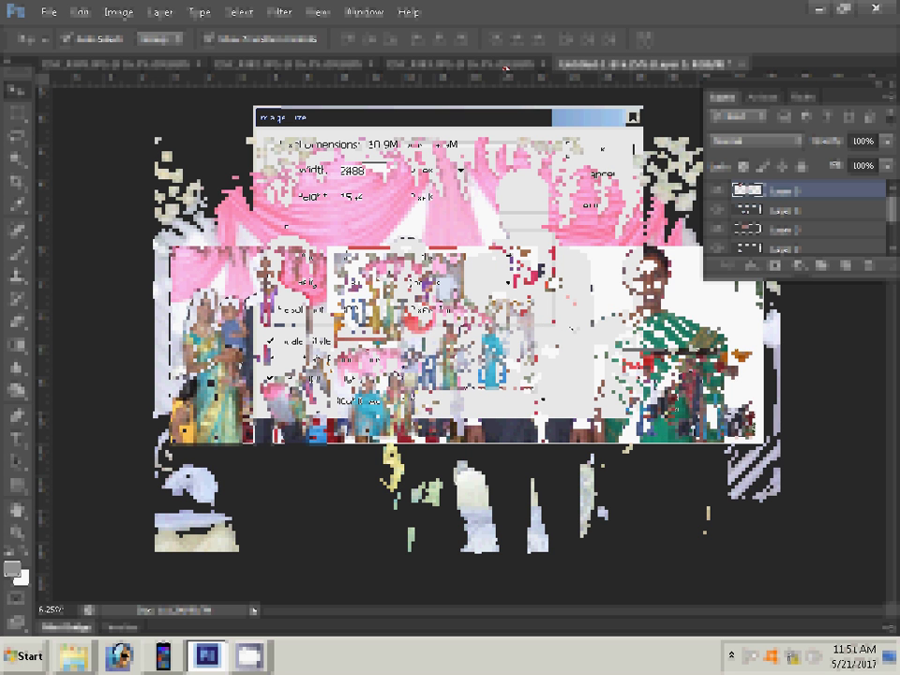
{"action": "key", "text": "Return"}
{"action": "left_click", "coordinate": [503, 66]}
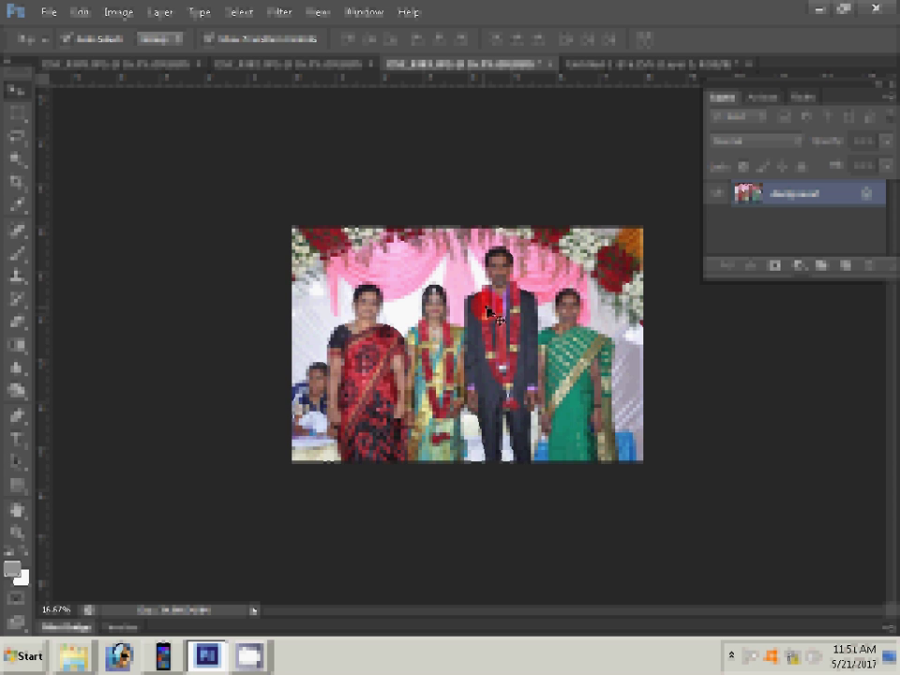
{"action": "left_click", "coordinate": [549, 65]}
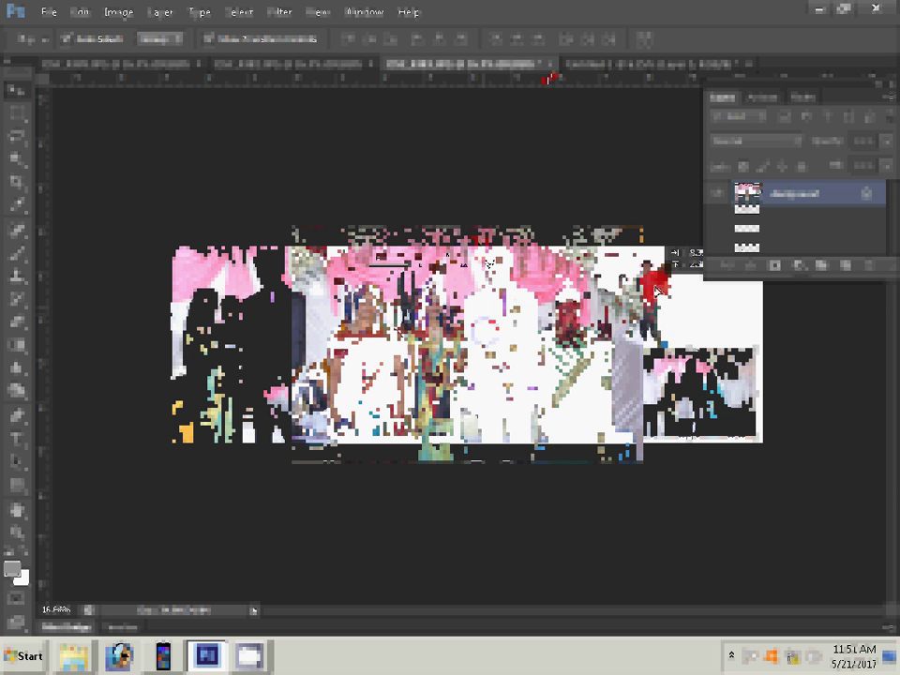
{"action": "left_click_drag", "start_coordinate": [659, 290], "coordinate": [698, 292]}
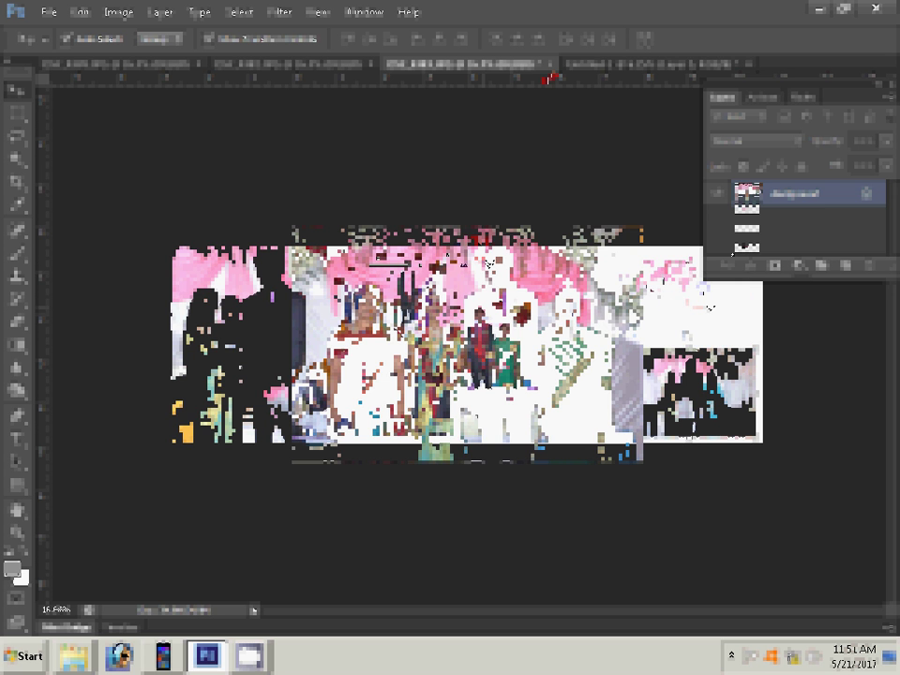
{"action": "mouse_move", "coordinate": [709, 304]}
{"action": "left_mouse_down"}
{"action": "mouse_move", "coordinate": [406, 392]}
{"action": "mouse_move", "coordinate": [621, 330]}
{"action": "left_mouse_up"}
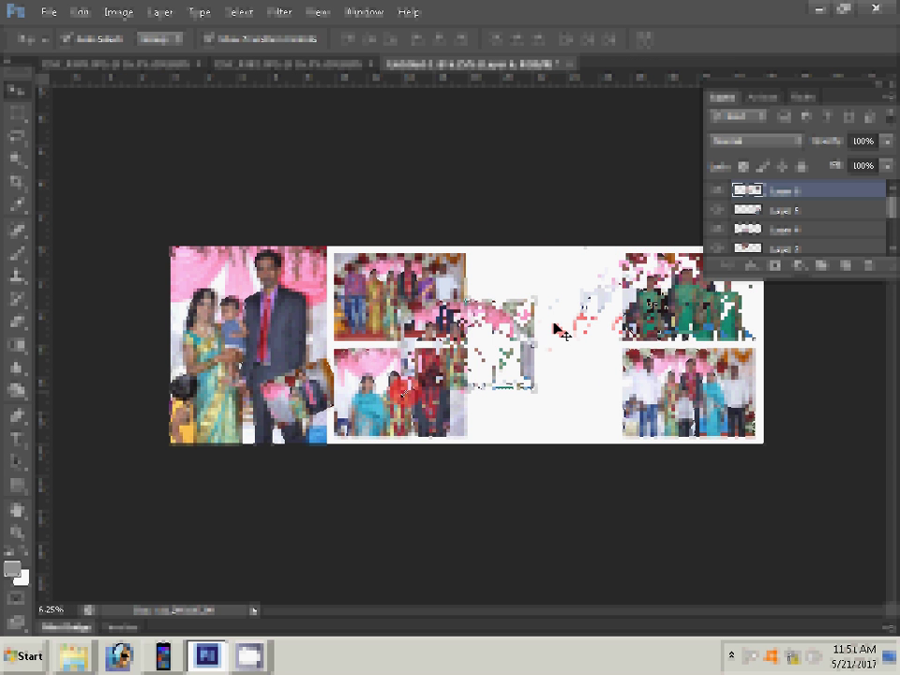
- Bring the stage photo into the collage and close its finished source document
{"action": "left_click_drag", "start_coordinate": [402, 394], "coordinate": [334, 75]}
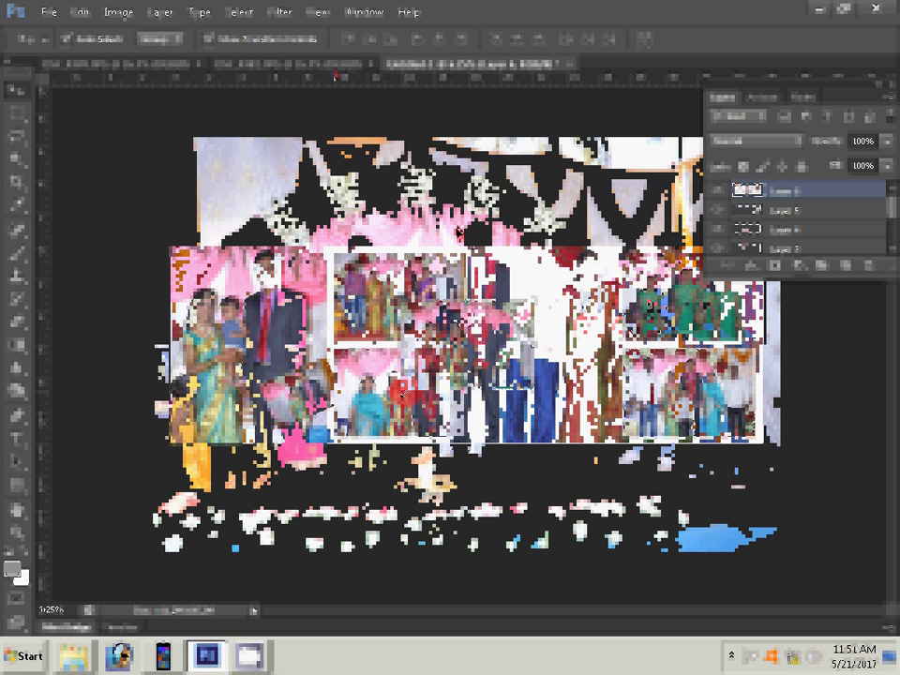
{"action": "key", "text": "ctrl+alt+i"}
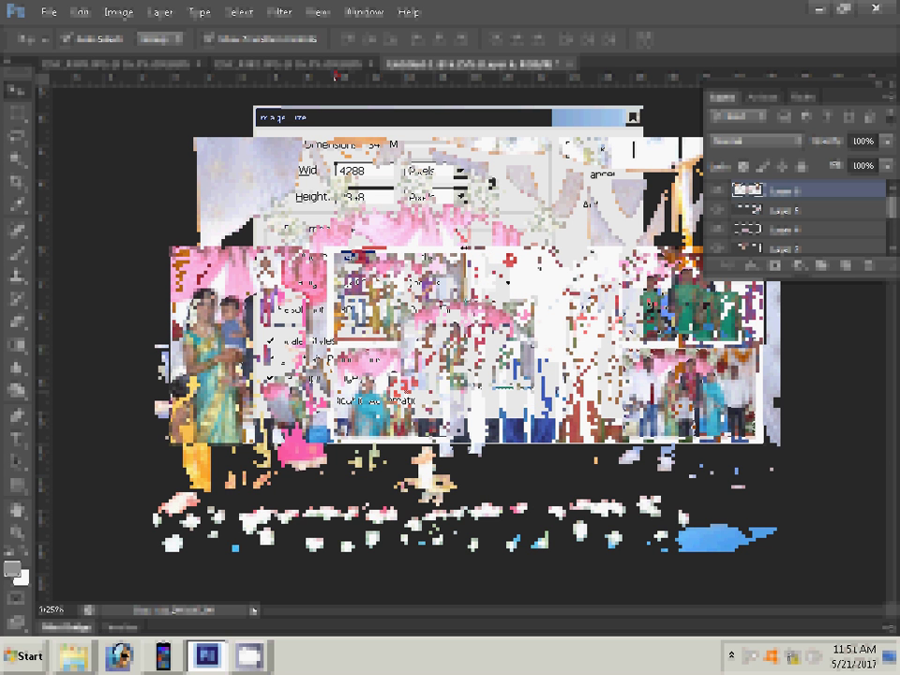
{"action": "key", "text": "Escape"}
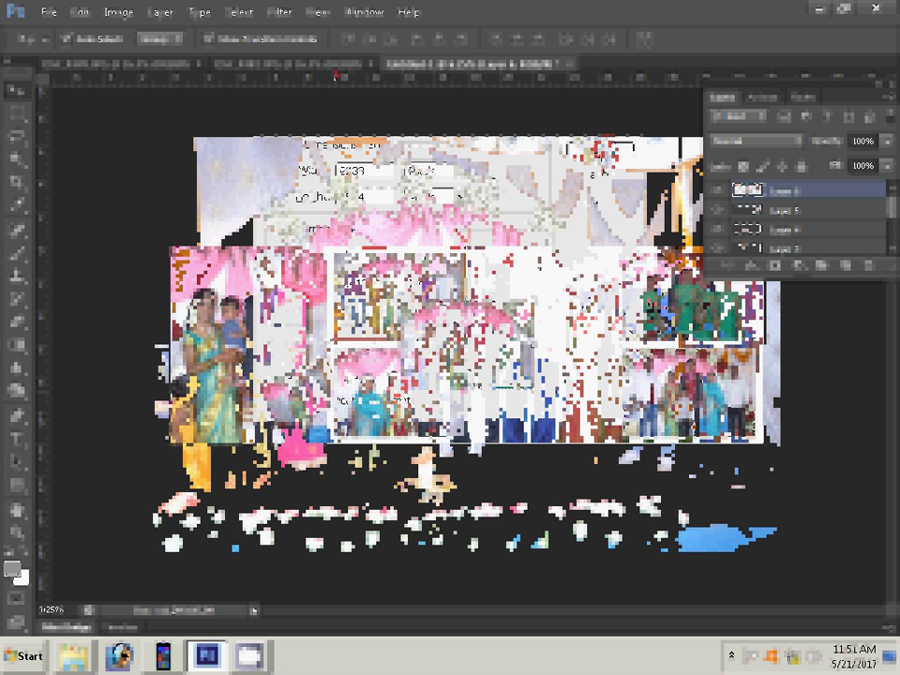
{"action": "key", "text": "ctrl+shift+Tab"}
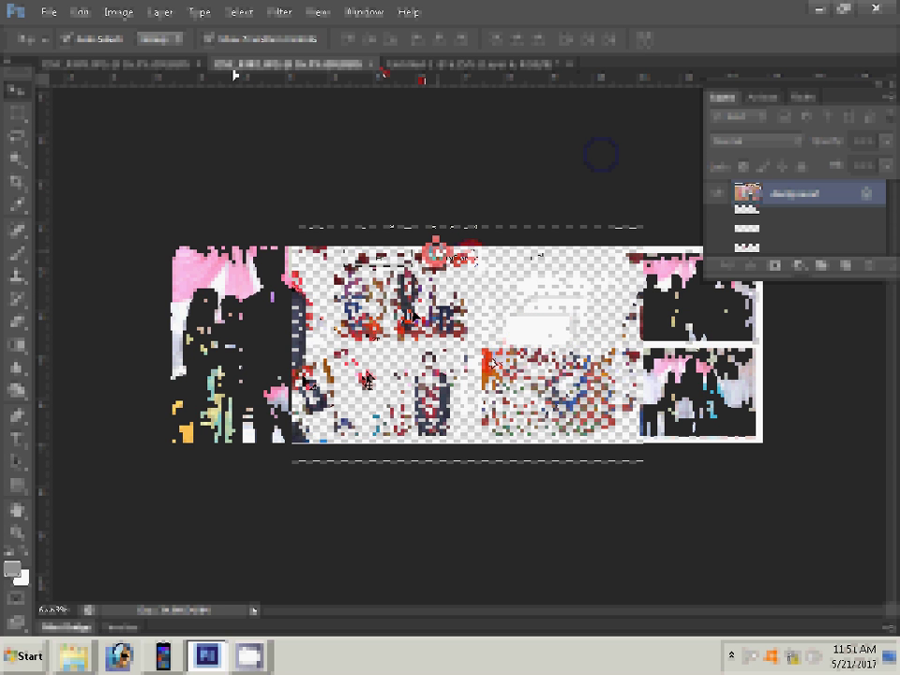
{"action": "left_click", "coordinate": [136, 68]}
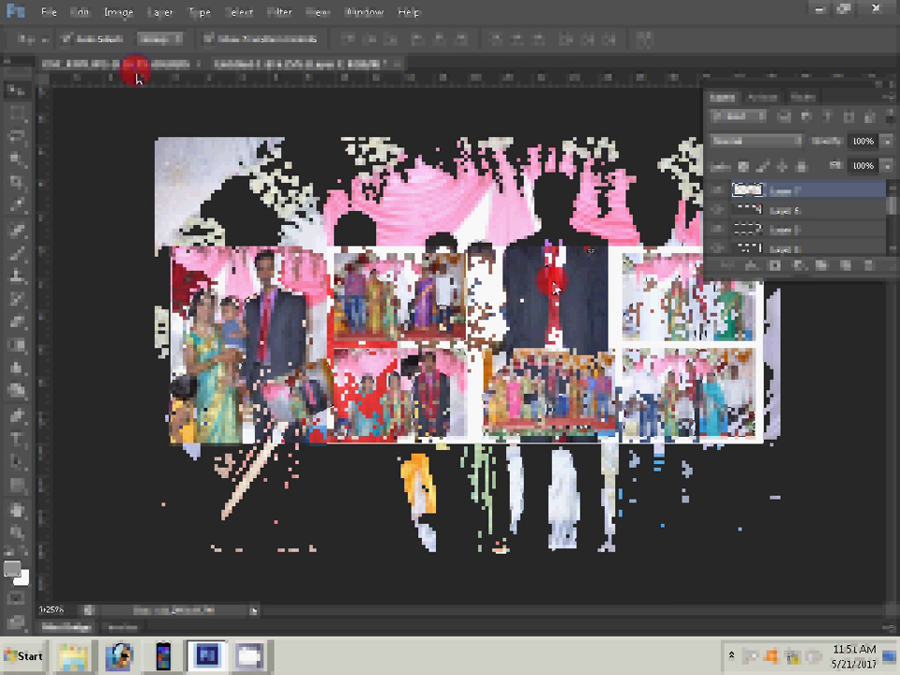
- Resize the last photo to 2488 px, close its source unsaved, and fill the top-middle slot
{"action": "key", "text": "ctrl+alt+i"}
{"action": "type", "text": "2488"}
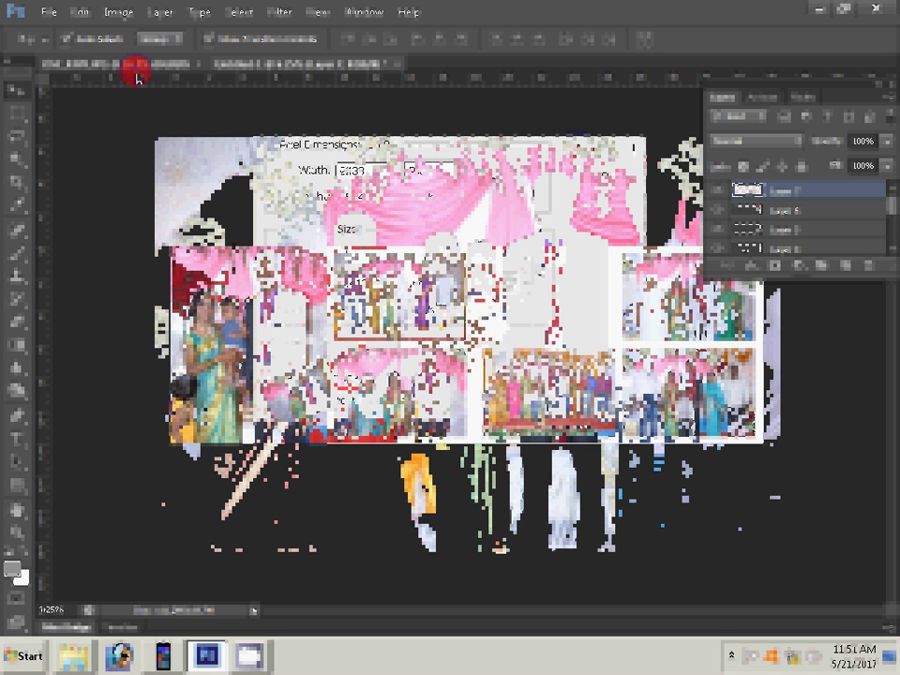
{"action": "key", "text": "Return"}
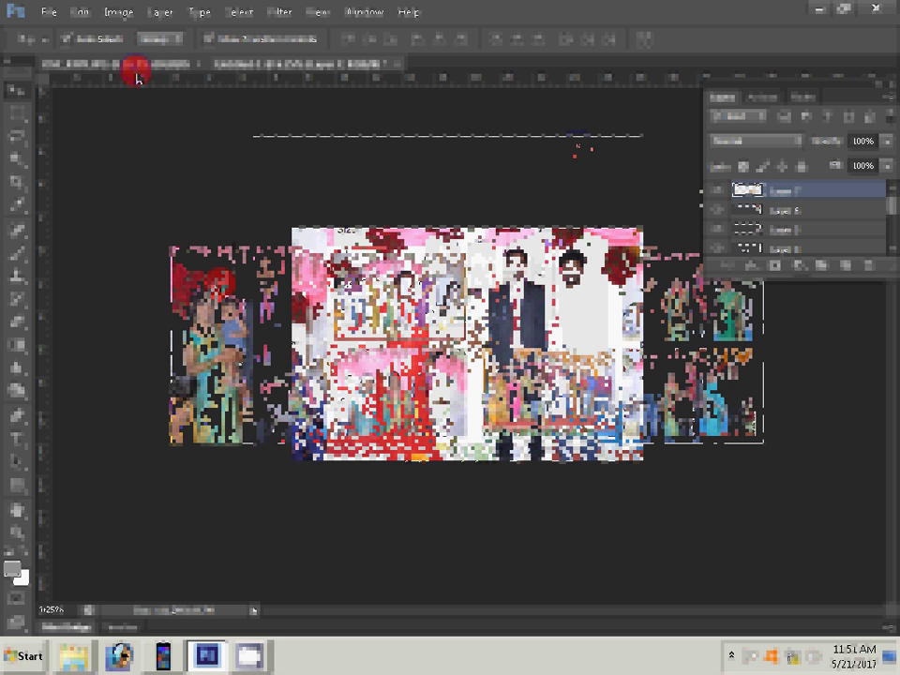
{"action": "key", "text": "ctrl+w"}
{"action": "key", "text": "n"}
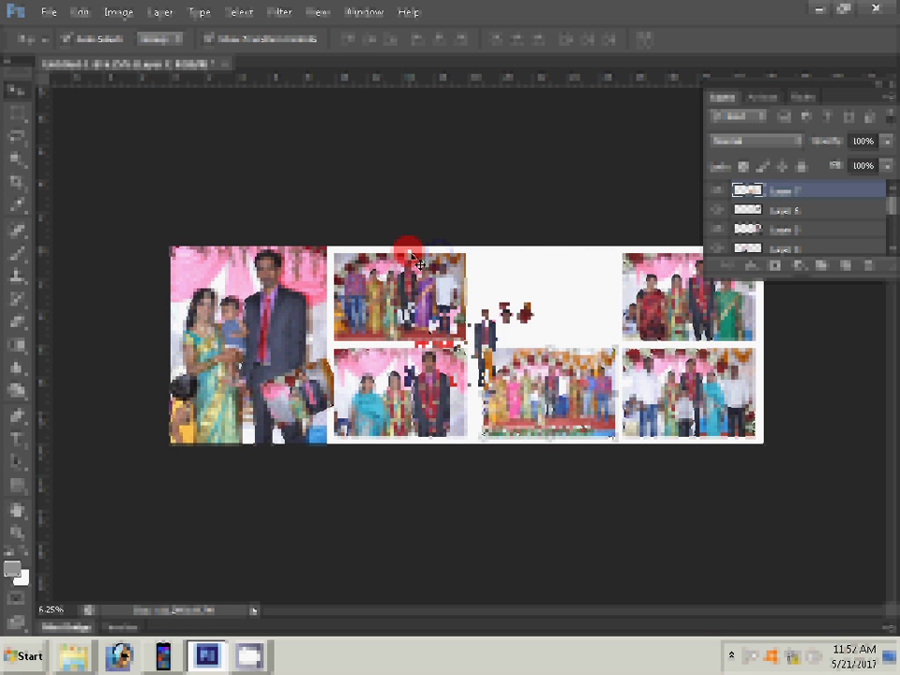
{"action": "left_click_drag", "start_coordinate": [419, 264], "coordinate": [513, 230]}
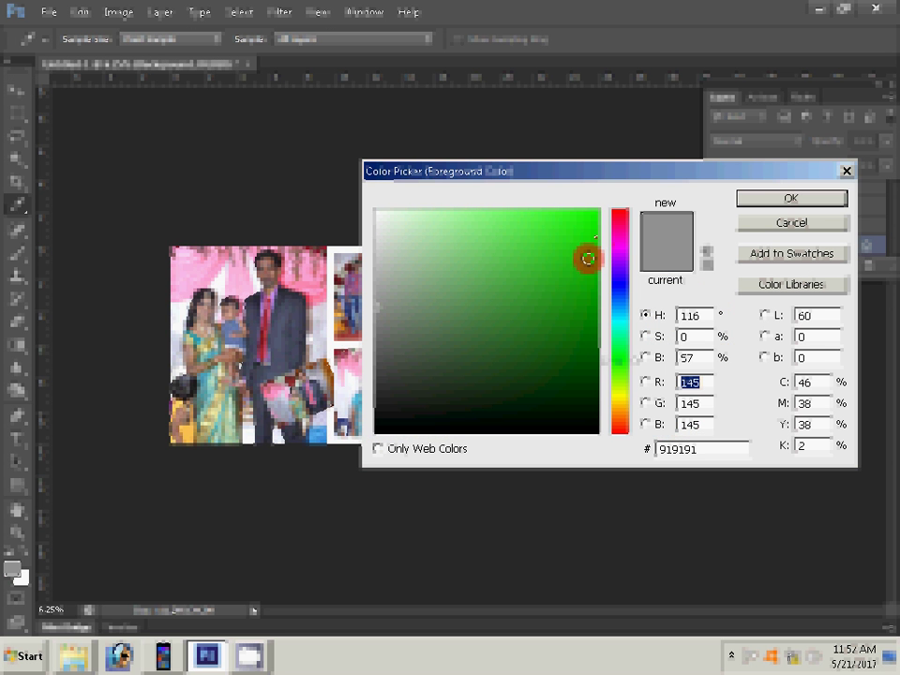
- Set bright green as foreground and add a Gradient fill layer with green colours
{"action": "left_click", "coordinate": [588, 258]}
{"action": "key", "text": "Return"}
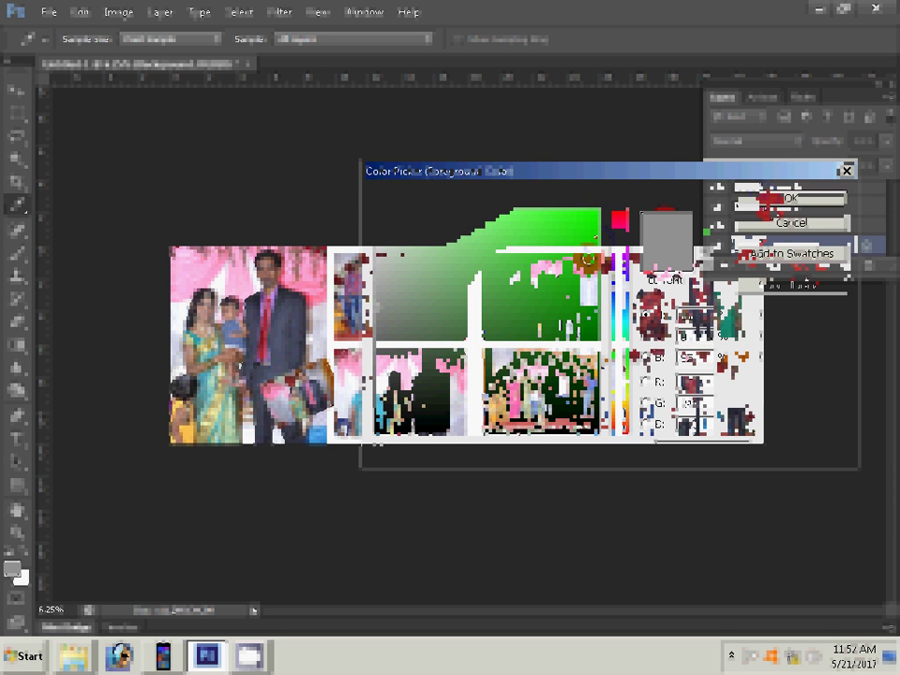
{"action": "left_click", "coordinate": [795, 264]}
{"action": "left_click", "coordinate": [807, 298]}
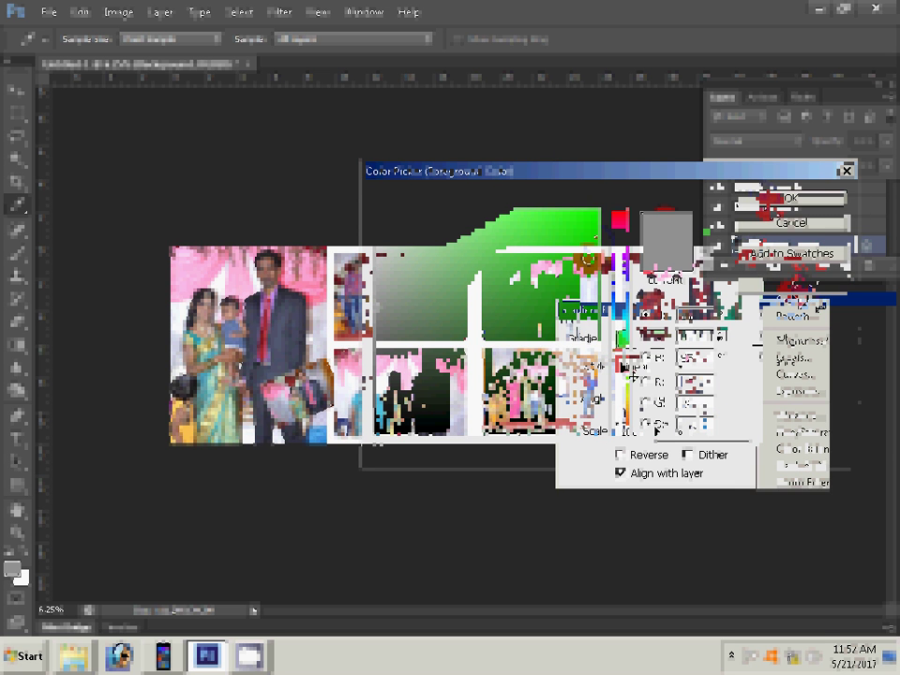
{"action": "left_click", "coordinate": [634, 371]}
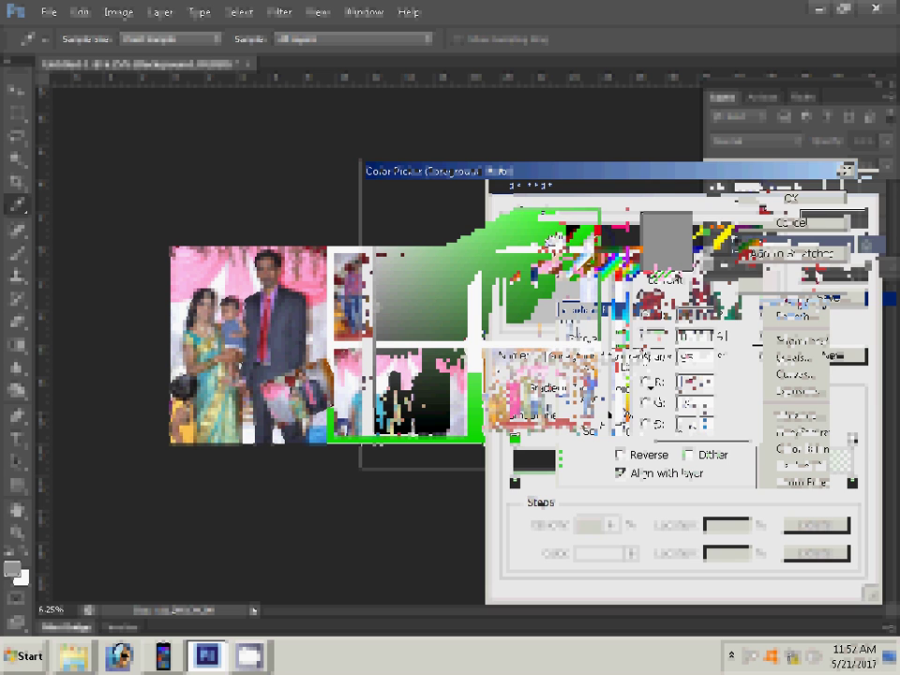
{"action": "left_click", "coordinate": [790, 197]}
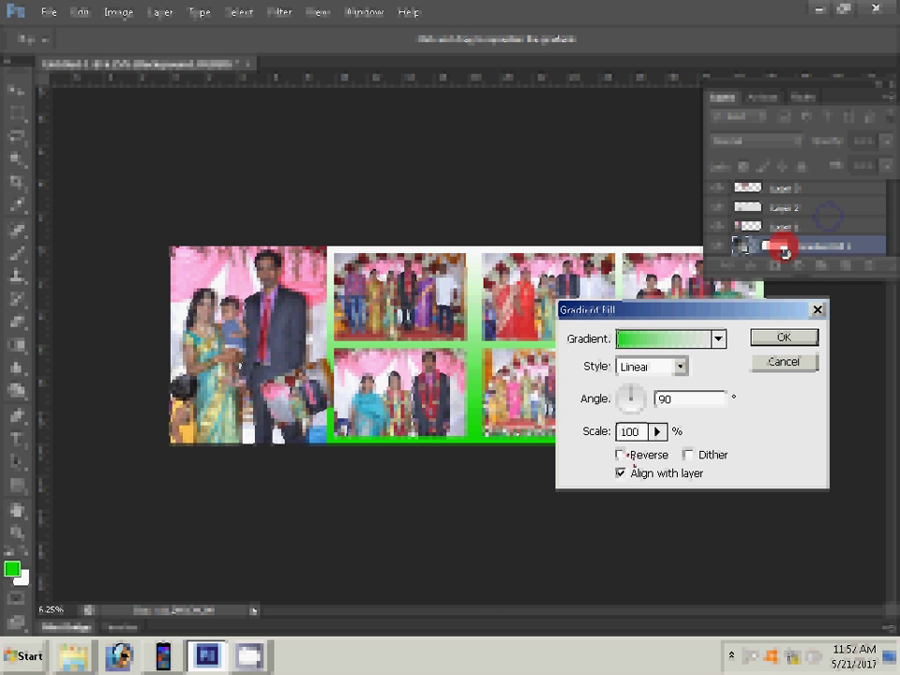
- Make the gradient fill reversed and Radial, confirm it, and select the top photo layer
{"action": "left_click", "coordinate": [619, 455]}
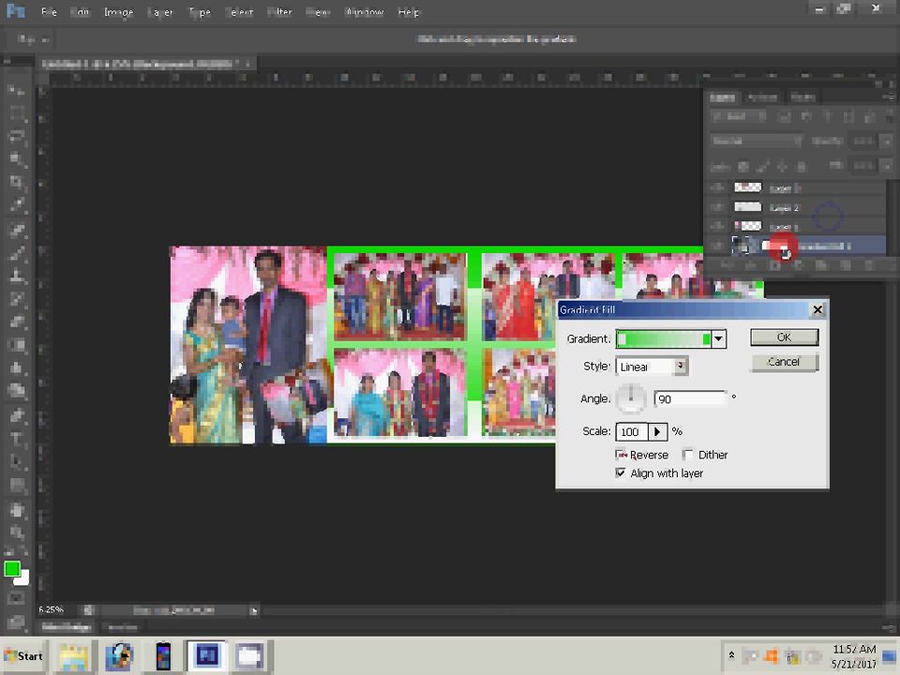
{"action": "left_click", "coordinate": [666, 338]}
{"action": "key", "text": "Escape"}
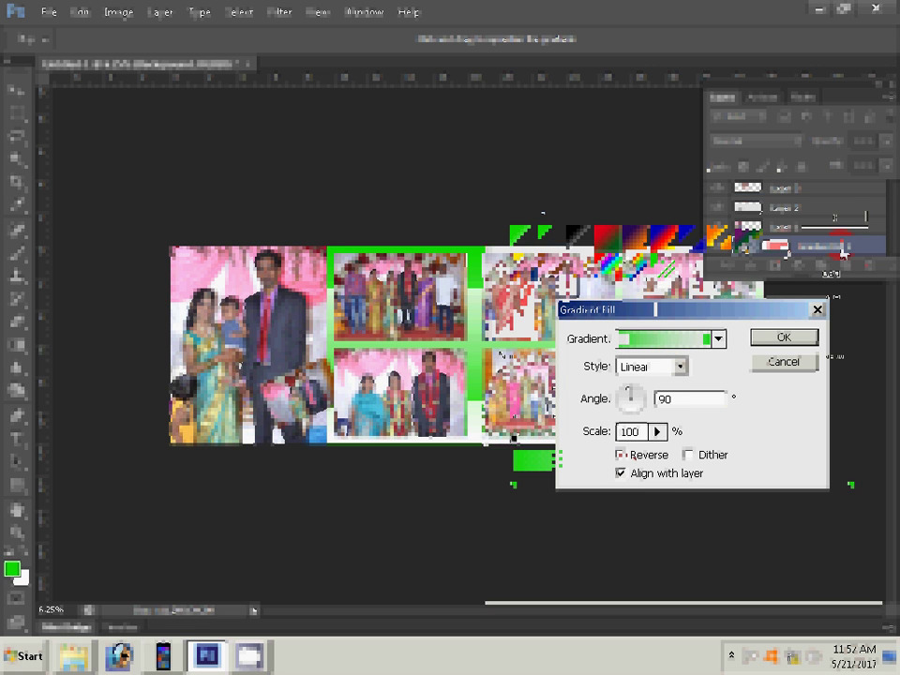
{"action": "left_click", "coordinate": [681, 367]}
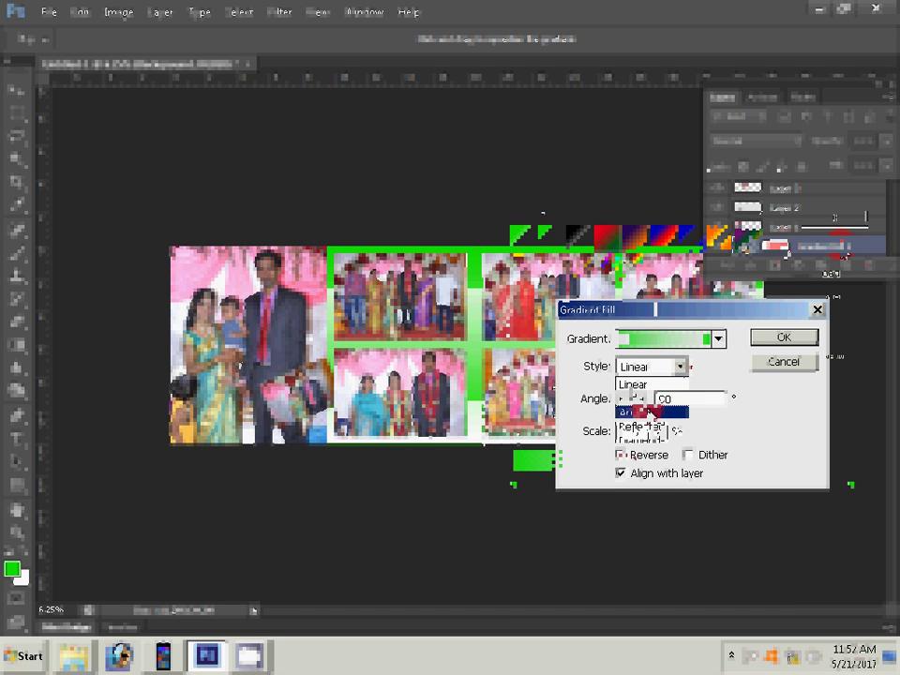
{"action": "left_click", "coordinate": [646, 398]}
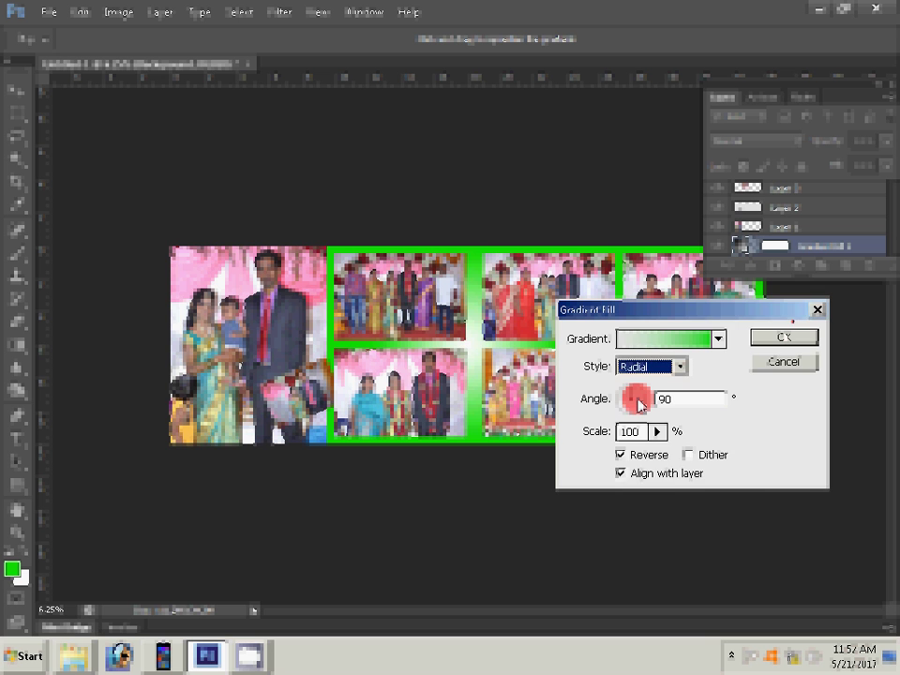
{"action": "left_click", "coordinate": [798, 341]}
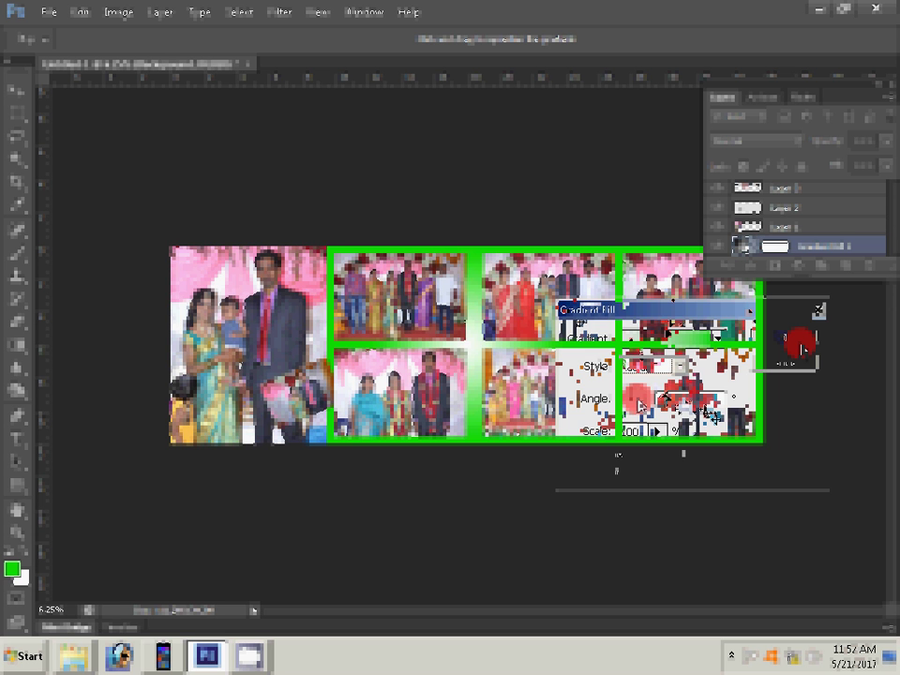
{"action": "left_click", "coordinate": [666, 398]}
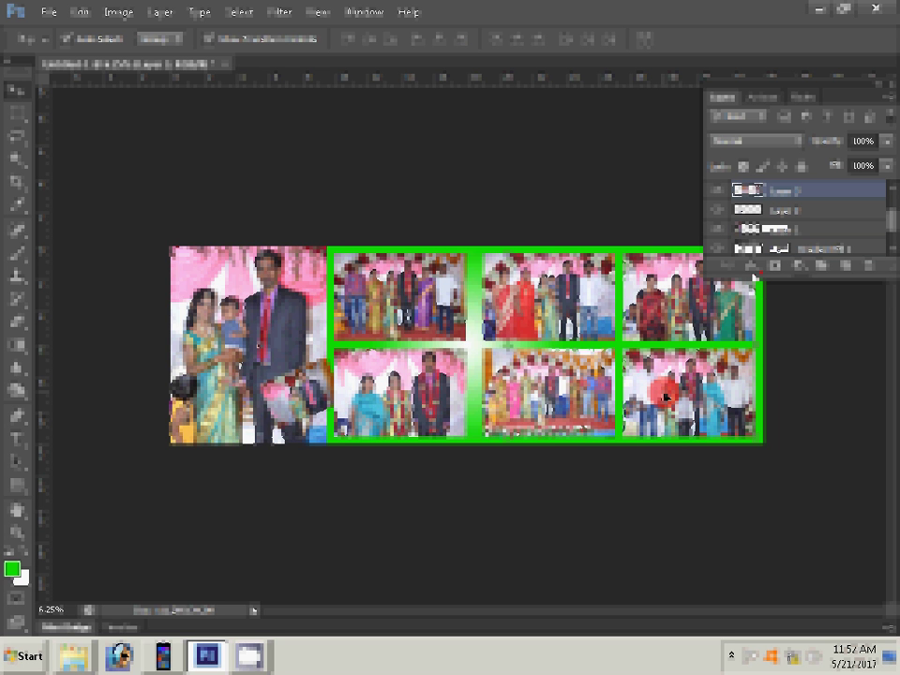
- Give the top photo layer a red outside Stroke effect and copy its layer style
{"action": "left_click", "coordinate": [753, 270]}
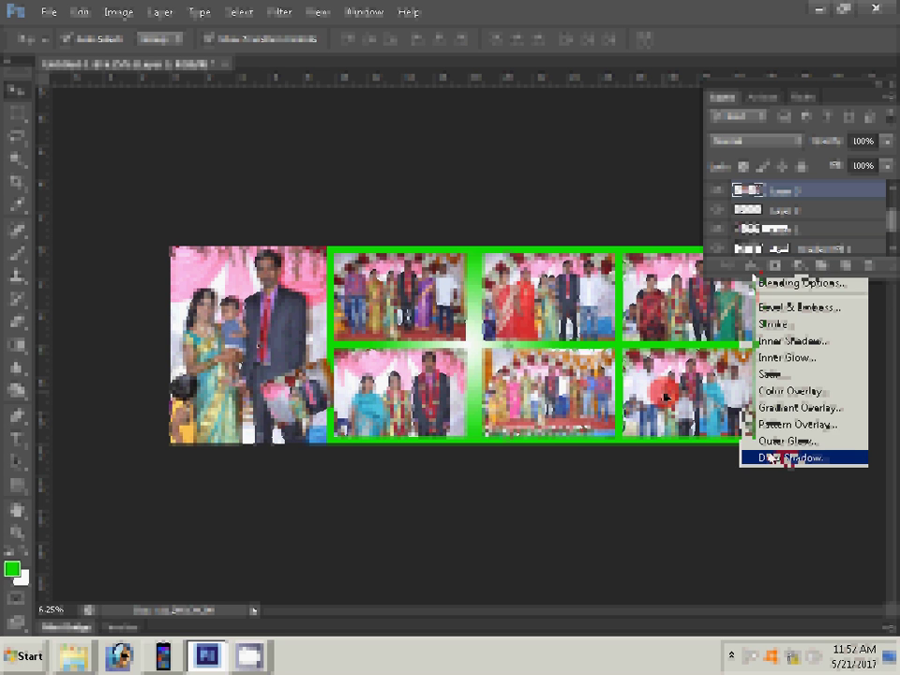
{"action": "left_click", "coordinate": [785, 327]}
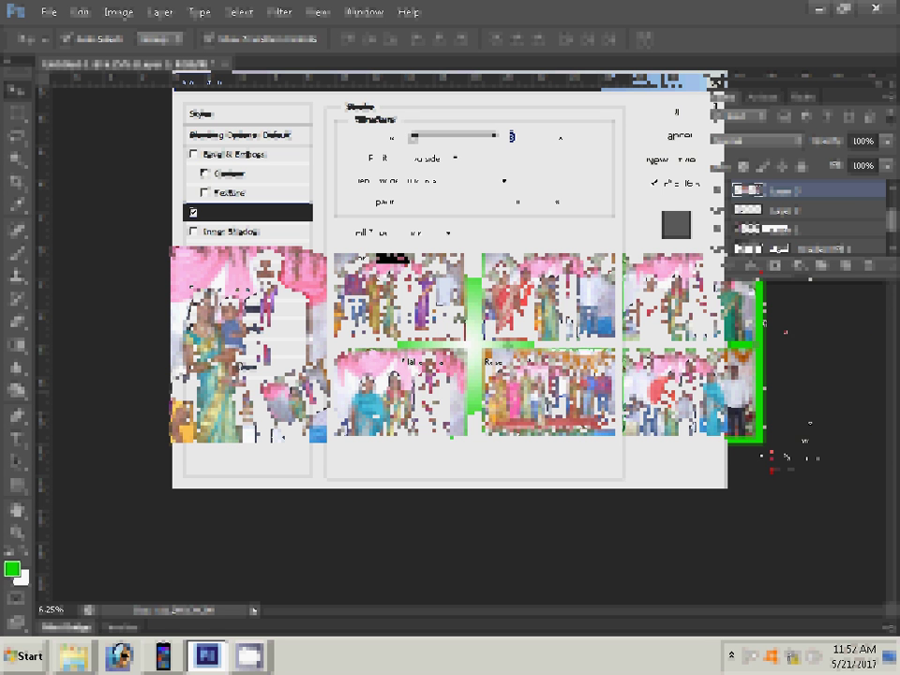
{"action": "left_click", "coordinate": [394, 256]}
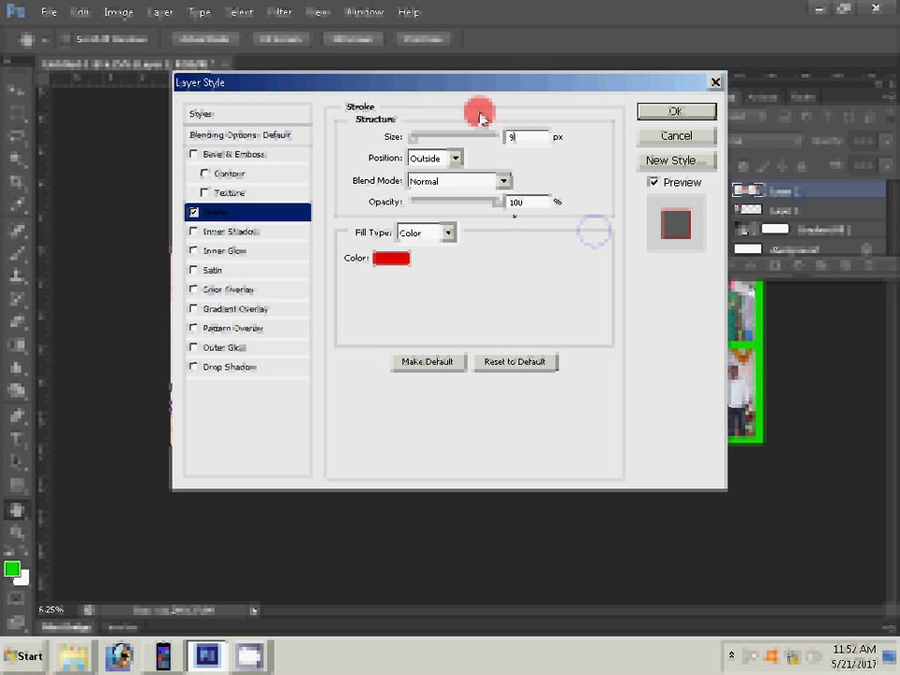
{"action": "left_click", "coordinate": [336, 221]}
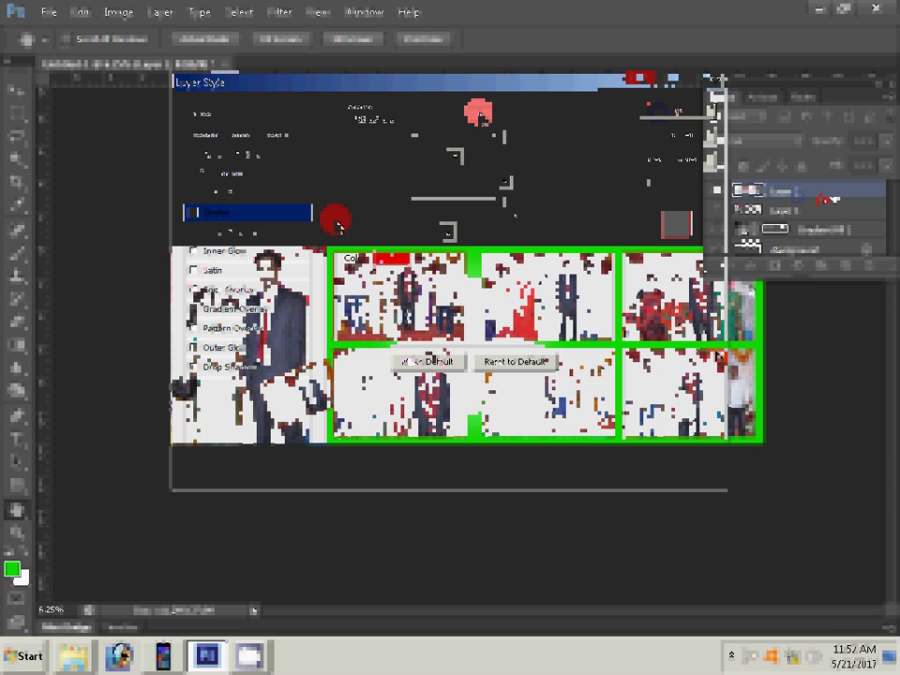
{"action": "right_click", "coordinate": [824, 195]}
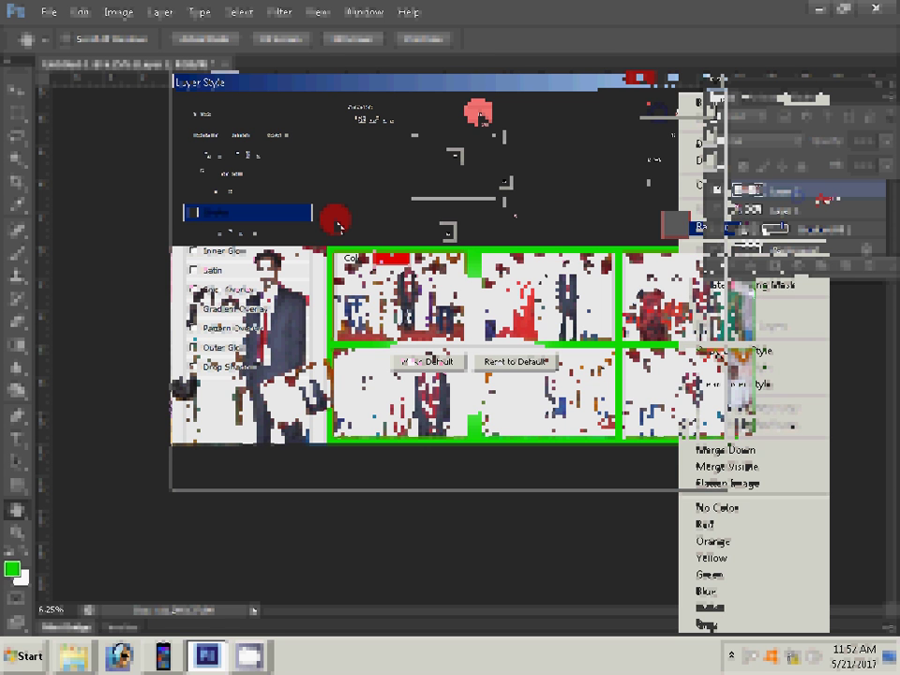
{"action": "left_click", "coordinate": [715, 352]}
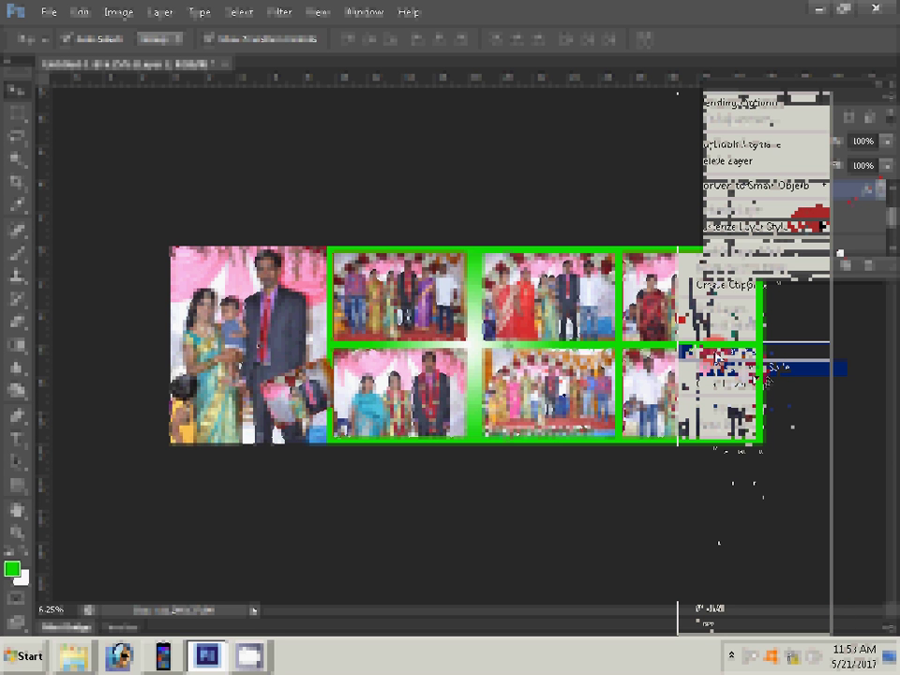
- Paste the copied stroke style onto Layer 1 and another photo layer, opening Save As between
{"action": "right_click", "coordinate": [837, 242]}
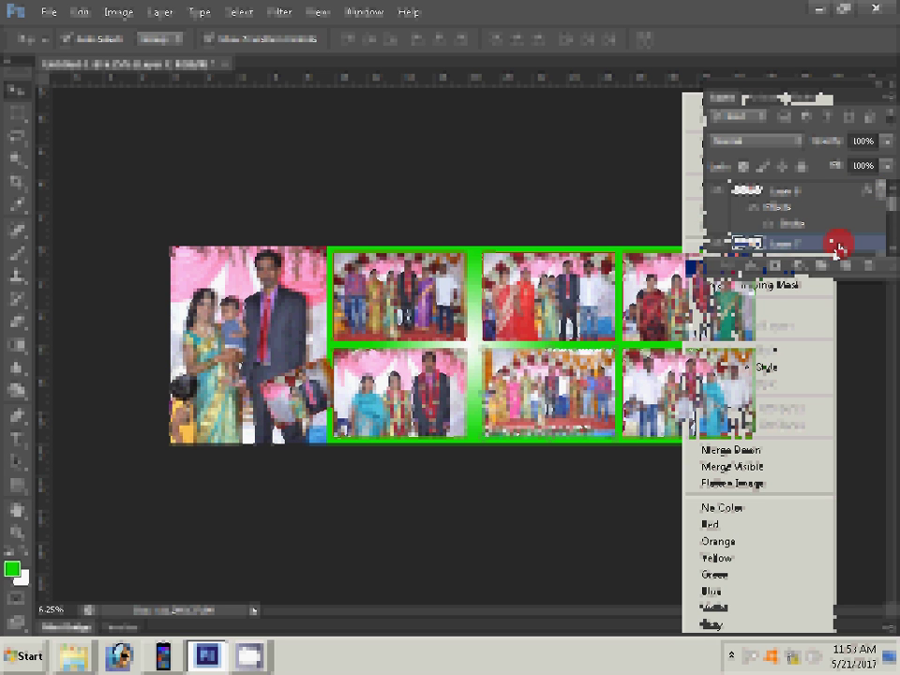
{"action": "left_click", "coordinate": [759, 366]}
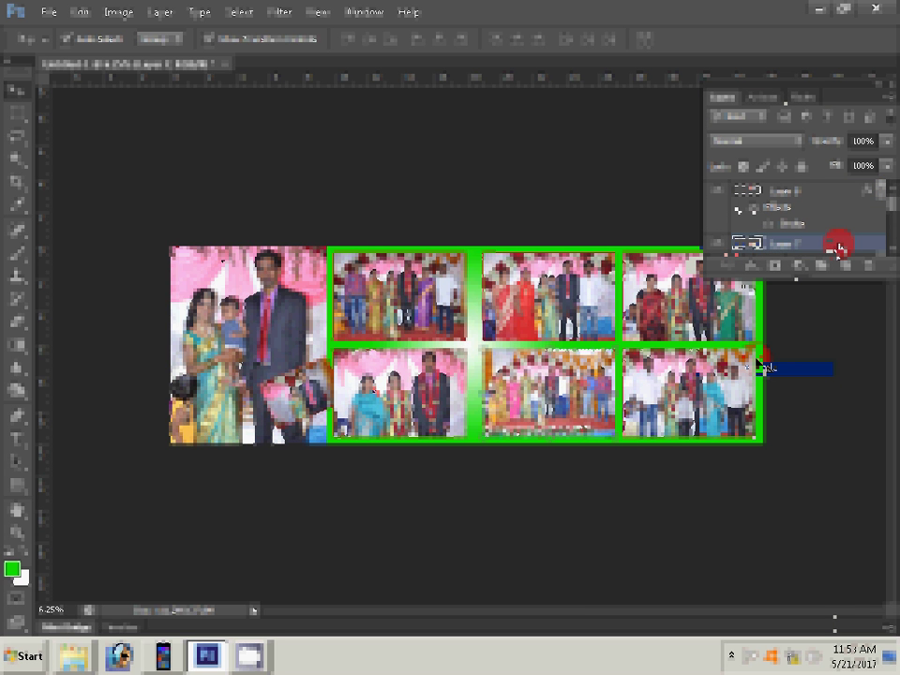
{"action": "left_click", "coordinate": [46, 12]}
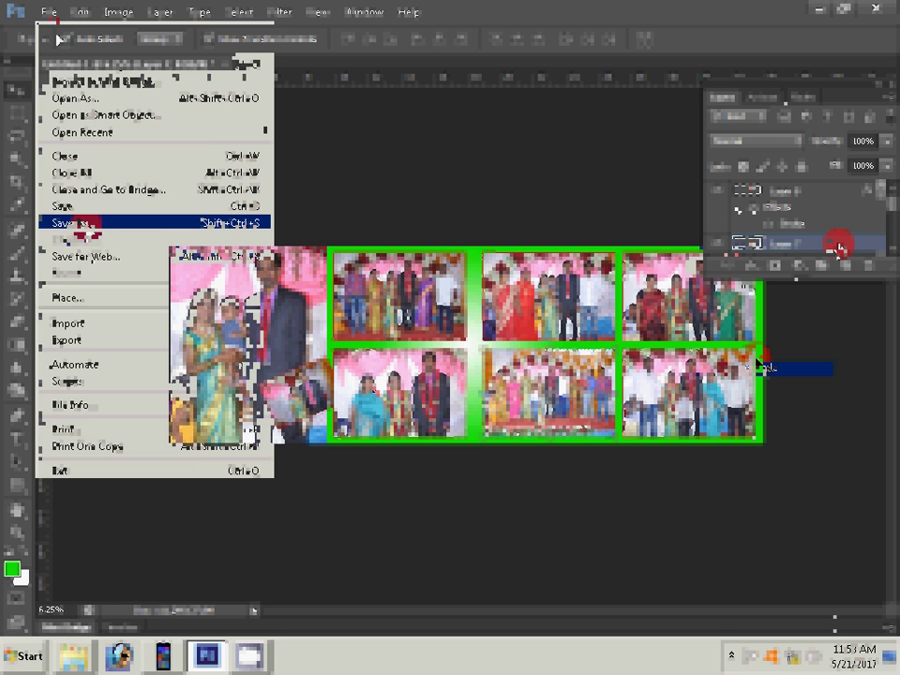
{"action": "left_click", "coordinate": [87, 223]}
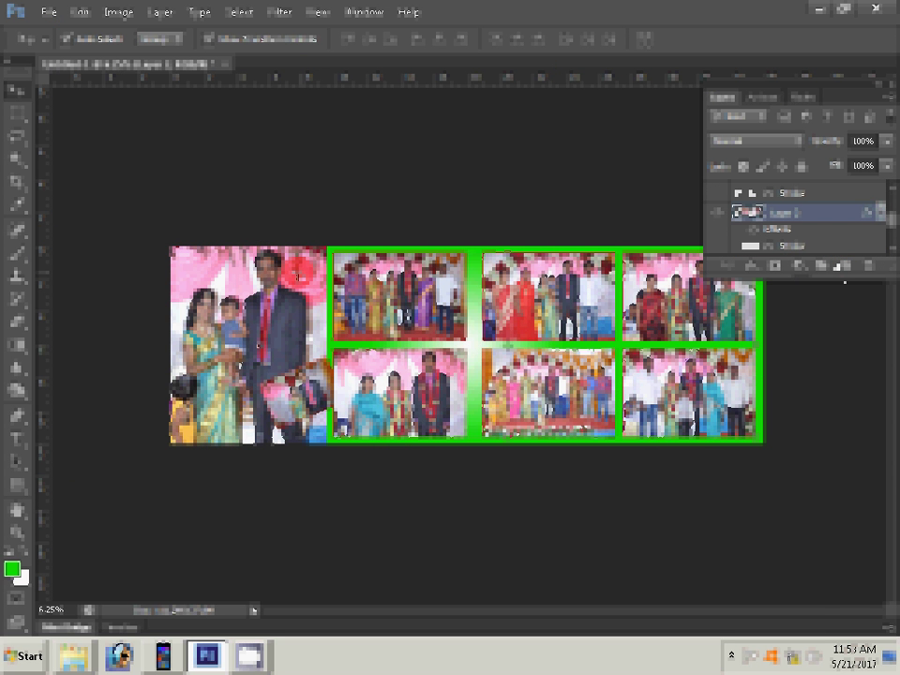
{"action": "right_click", "coordinate": [846, 258]}
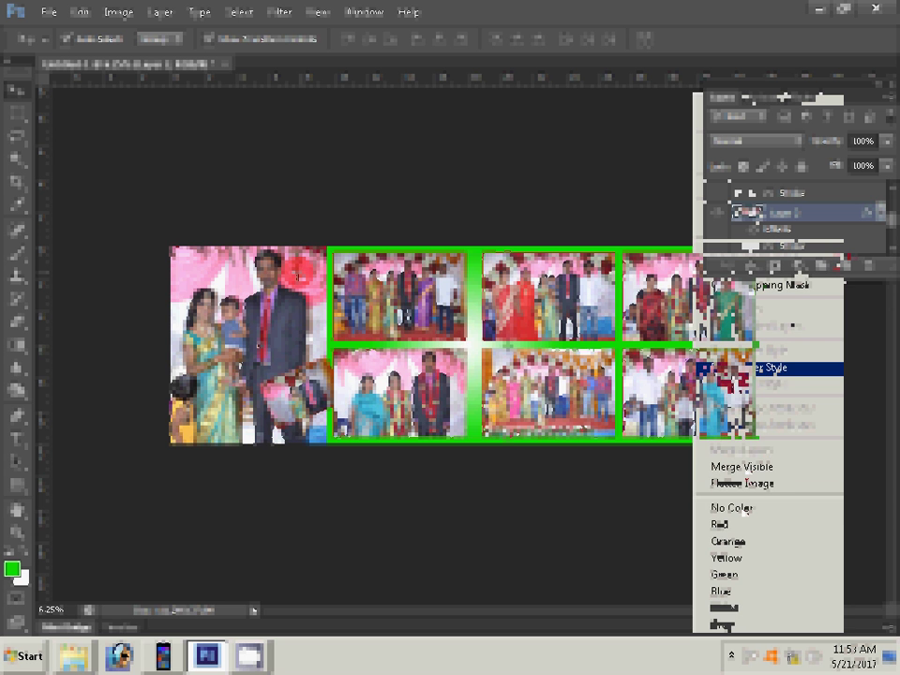
{"action": "left_click", "coordinate": [722, 367]}
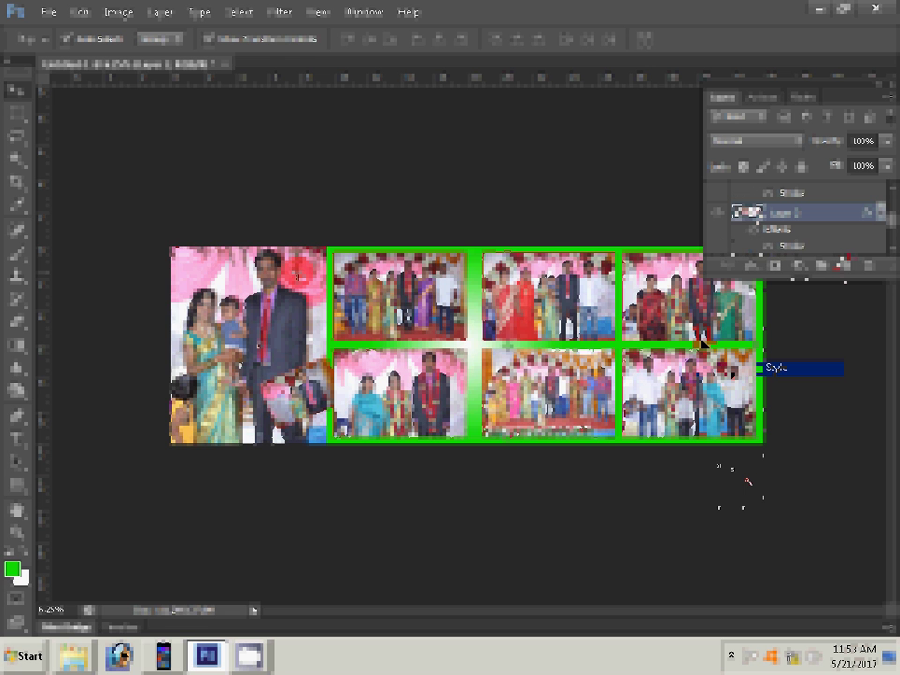
- Save the collage as '41' in Photoshop PSD format via Save As
{"action": "left_click", "coordinate": [46, 13]}
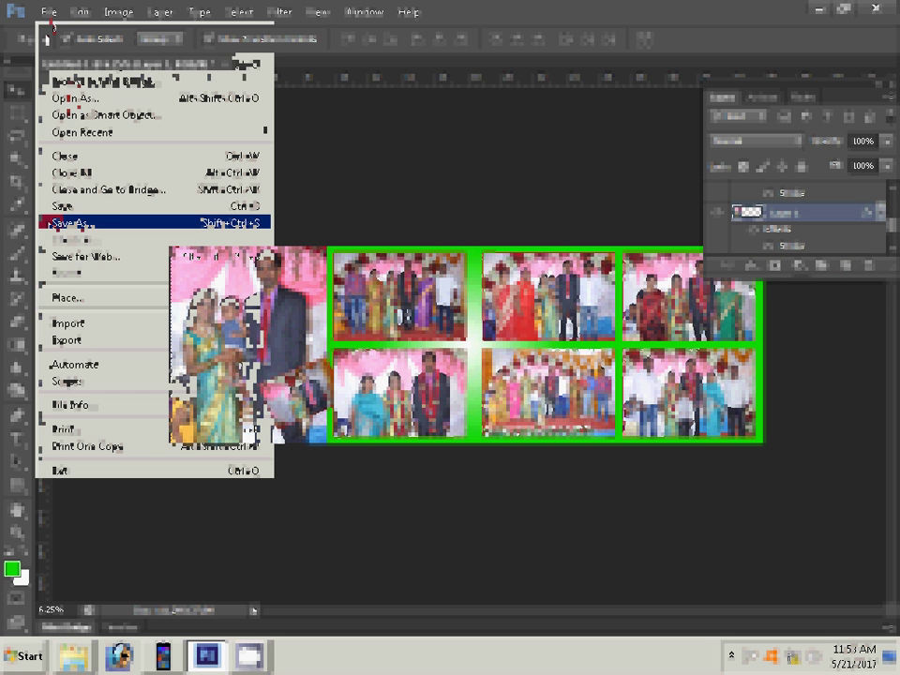
{"action": "key", "text": "Return"}
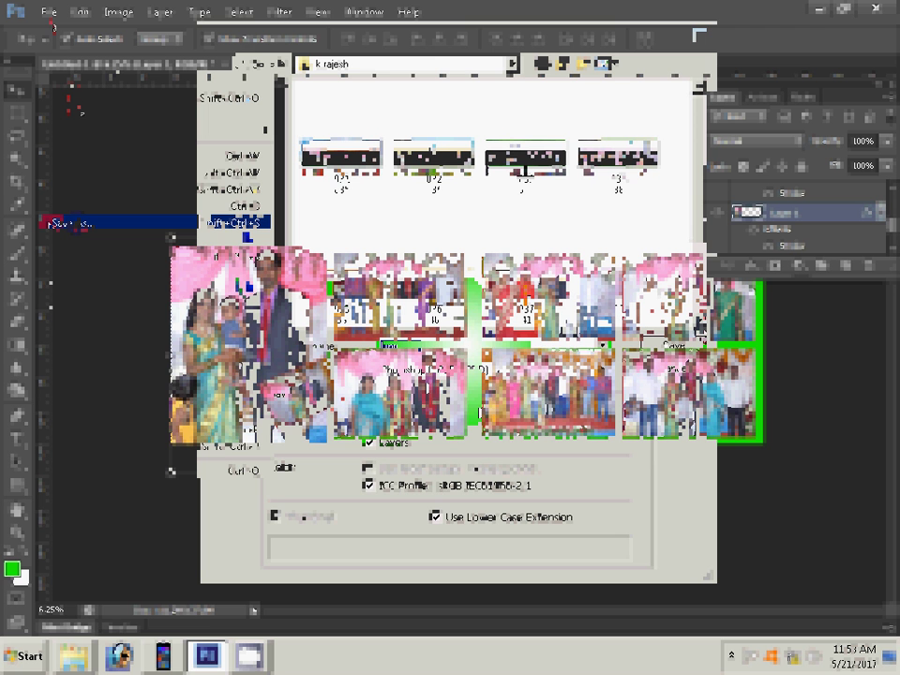
{"action": "type", "text": "41"}
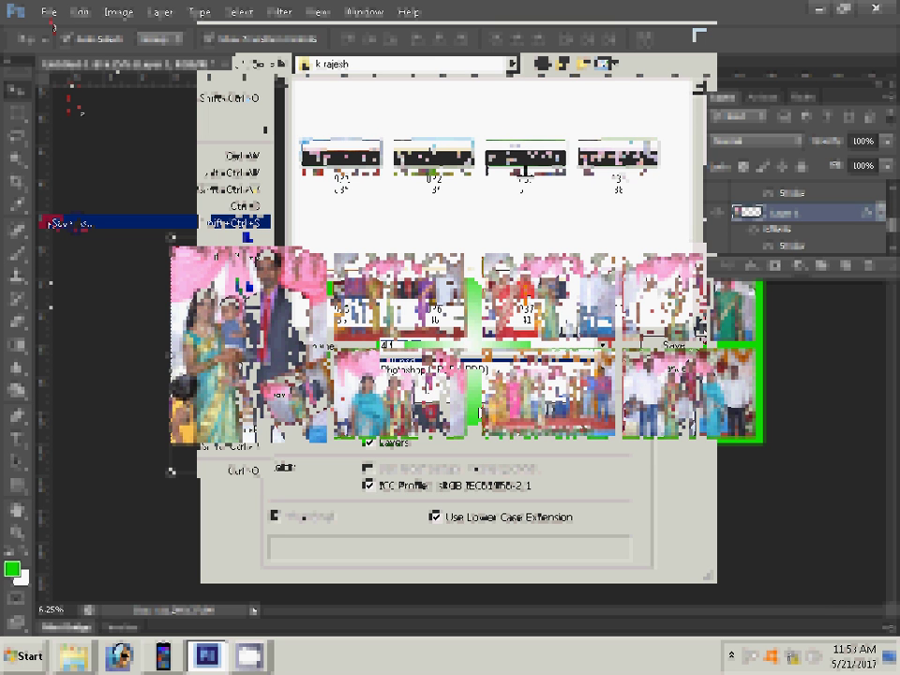
{"action": "key", "text": "Return"}
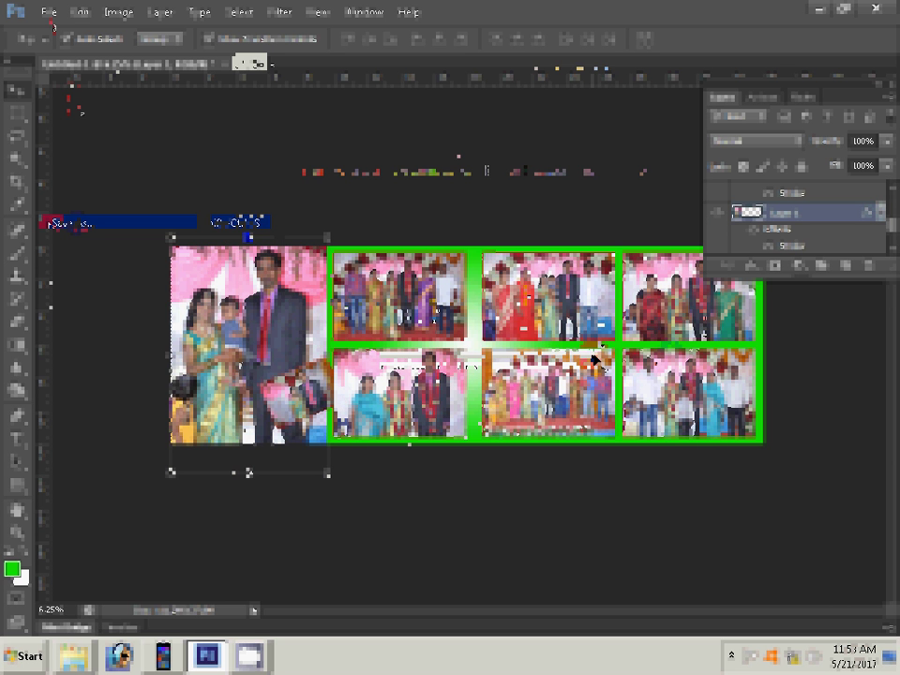